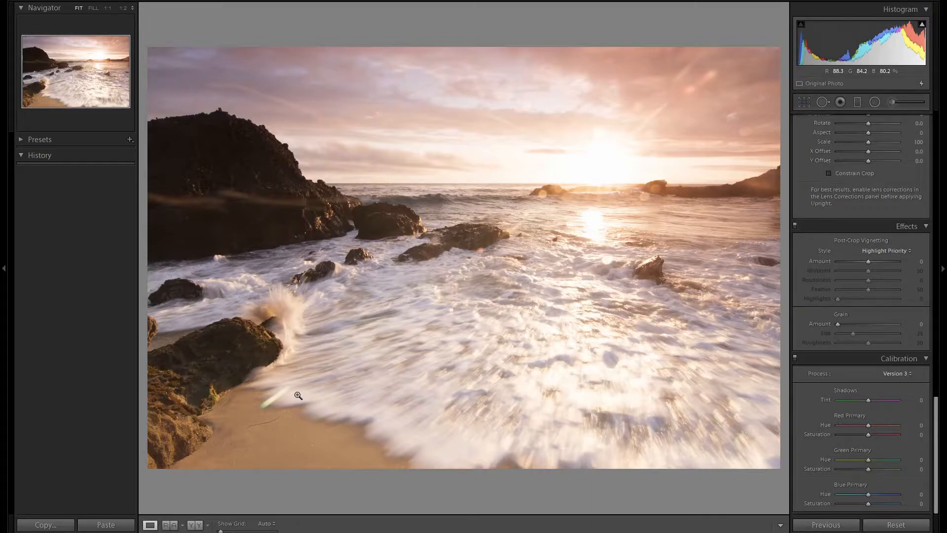
Step: Set the calibration process to Version 5 (Current)
{"action": "left_click", "coordinate": [899, 374]}
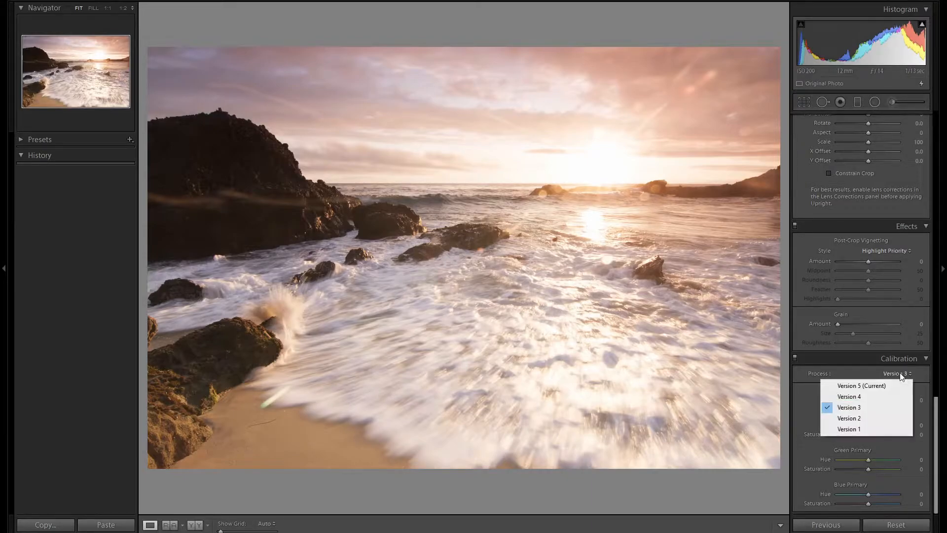
{"action": "left_click", "coordinate": [896, 384]}
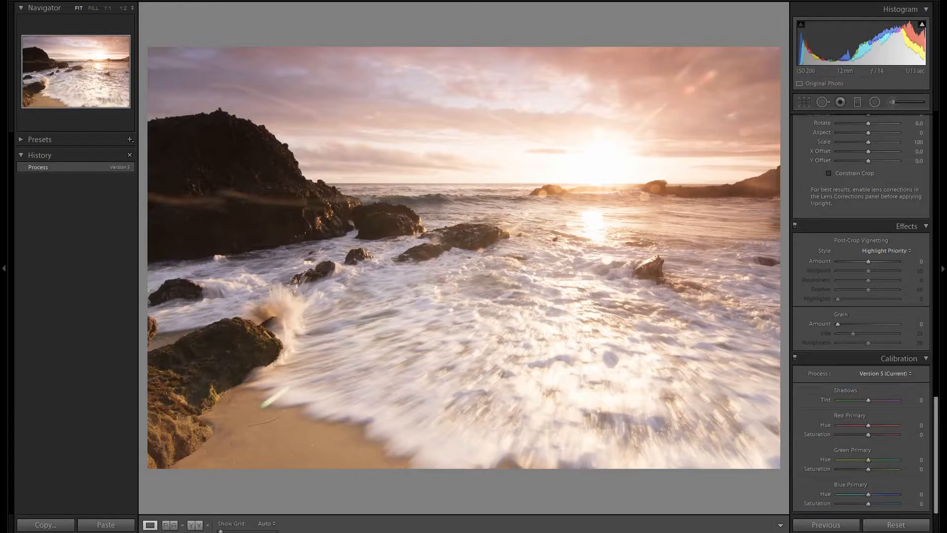
Step: Turn on Constrain Crop and set the transform rotation to −0.1 to straighten the horizon
{"action": "scroll", "coordinate": [896, 409], "scroll_direction": "up", "scroll_amount": 5}
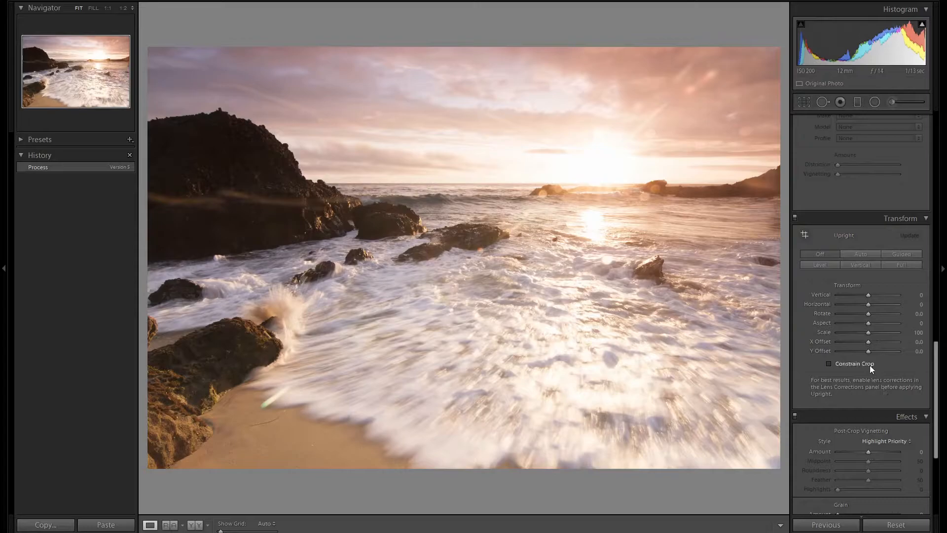
{"action": "left_click", "coordinate": [869, 365]}
{"action": "key", "text": "Up"}
{"action": "key", "text": "Up"}
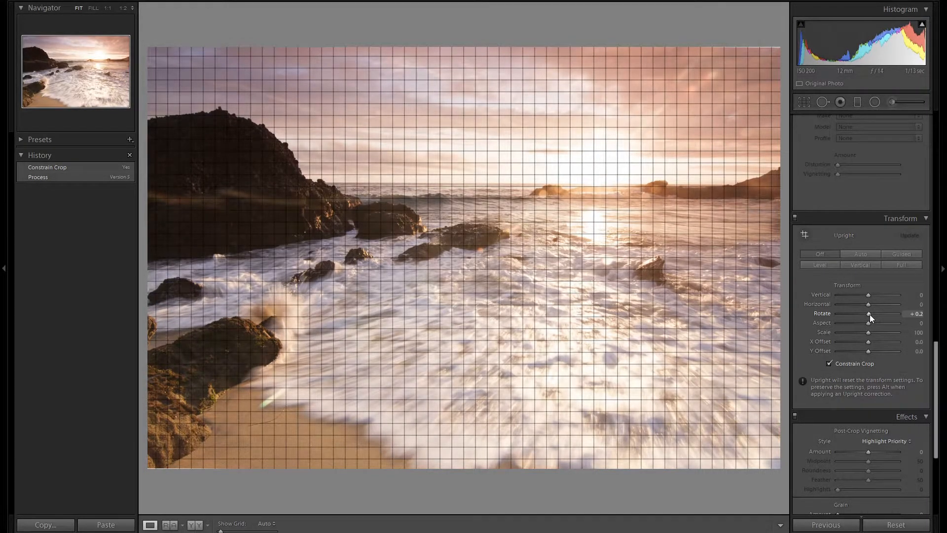
{"action": "key", "text": "Down"}
{"action": "key", "text": "Down"}
{"action": "key", "text": "Down"}
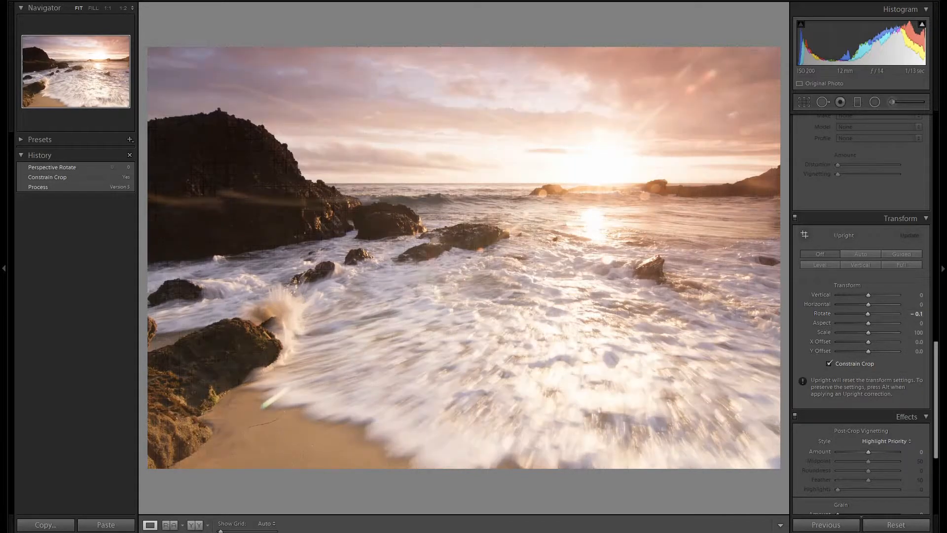
Step: Enable Remove Chromatic Aberration and profile corrections for the lens
{"action": "scroll", "coordinate": [888, 314], "scroll_direction": "up", "scroll_amount": 3}
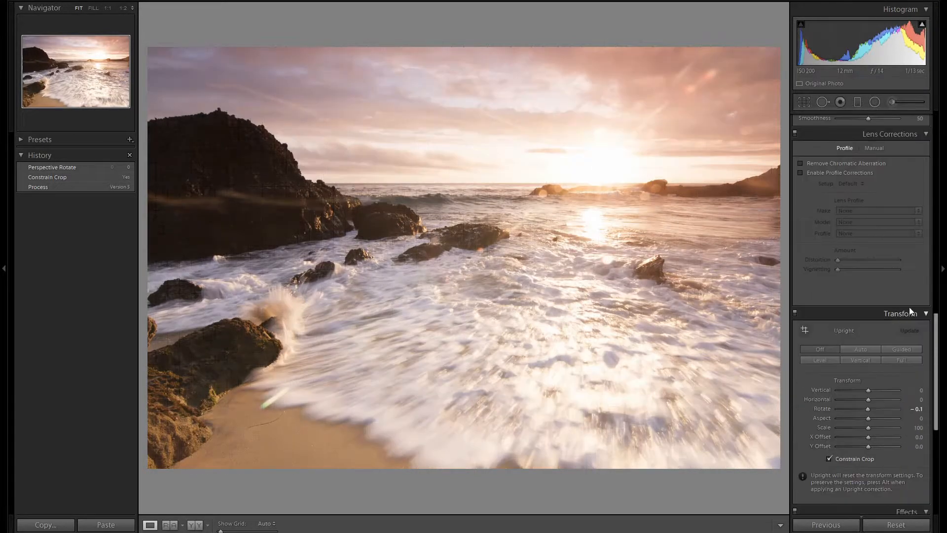
{"action": "left_click", "coordinate": [869, 165]}
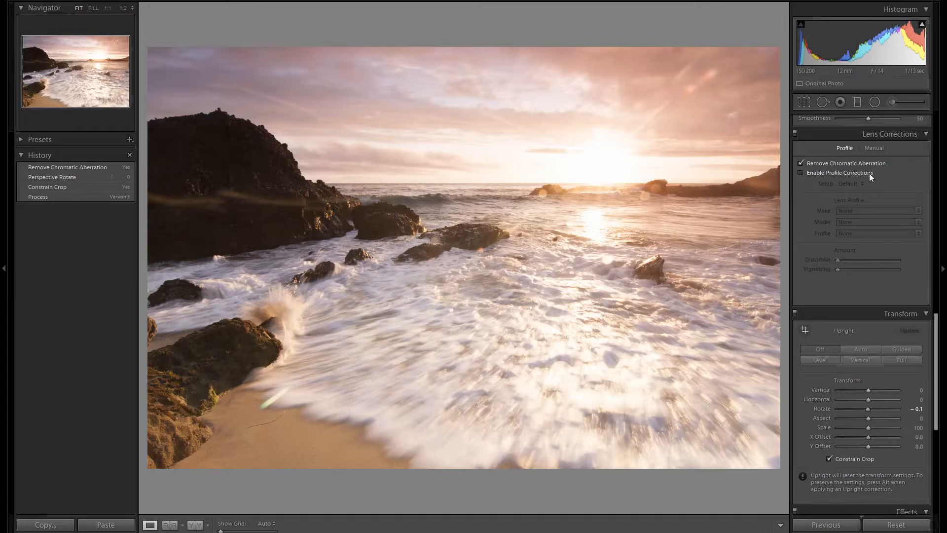
{"action": "left_click", "coordinate": [869, 173]}
Step: Set the sharpening amount to 100 and its masking to 75, previewing the edge mask in black and white
{"action": "scroll", "coordinate": [916, 332], "scroll_direction": "up", "scroll_amount": 5}
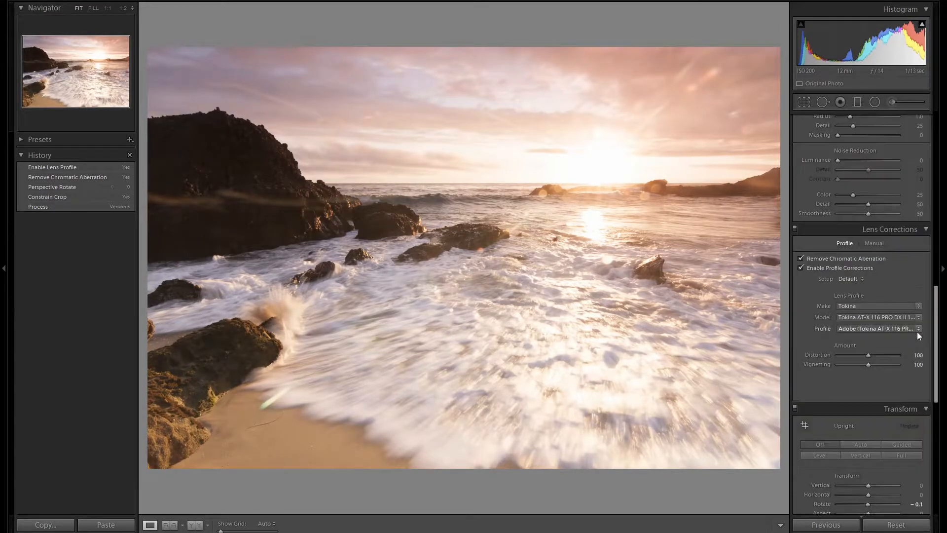
{"action": "left_click", "coordinate": [912, 202]}
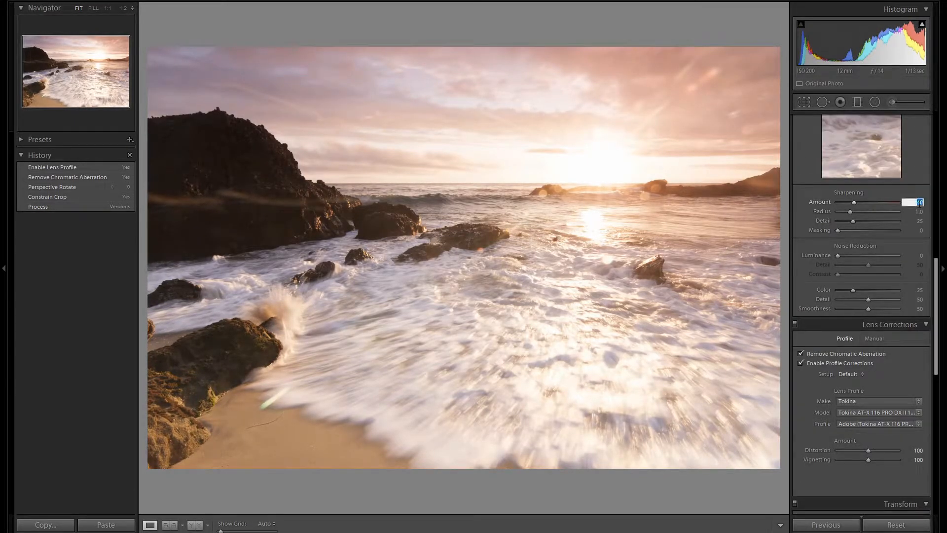
{"action": "type", "text": "100"}
{"action": "key", "text": "Return"}
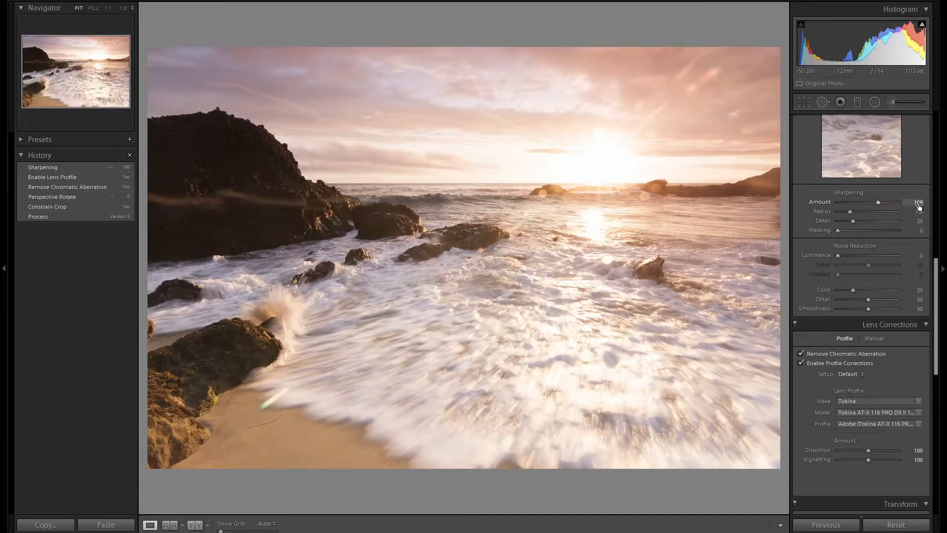
{"action": "key", "text": "alt"}
{"action": "left_click_drag", "start_coordinate": [841, 232], "coordinate": [841, 232]}
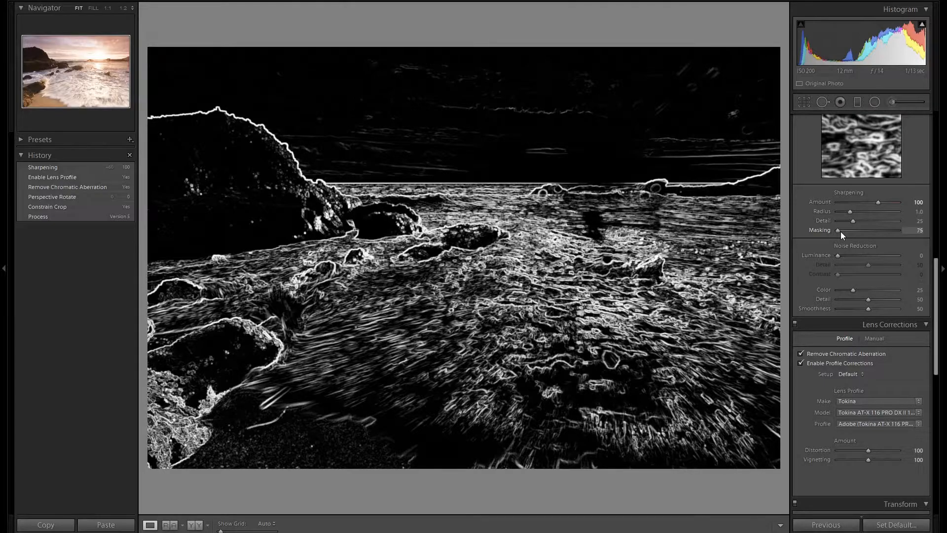
{"action": "left_click_drag", "start_coordinate": [841, 232], "coordinate": [840, 232]}
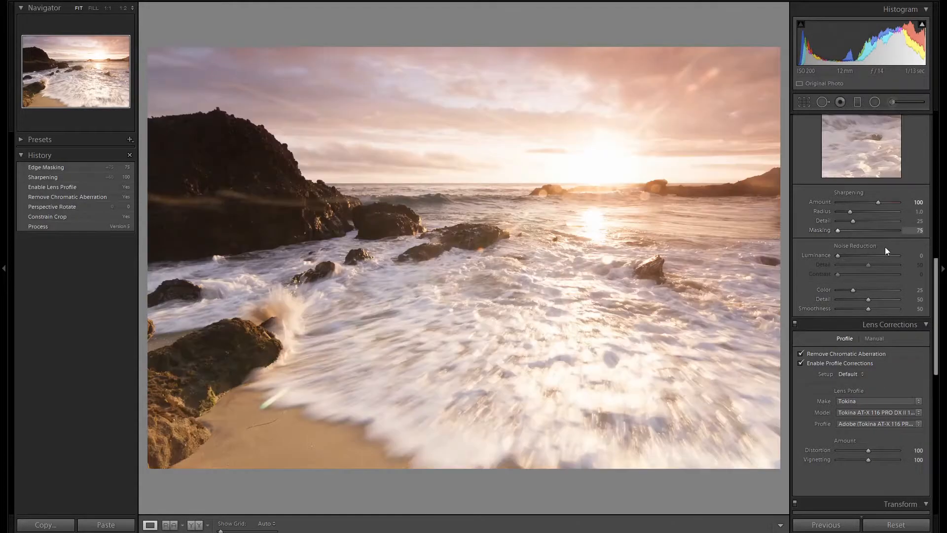
Step: Cool the white balance by lowering the colour temperature to 3200
{"action": "scroll", "coordinate": [903, 257], "scroll_direction": "up", "scroll_amount": 5}
{"action": "scroll", "coordinate": [928, 254], "scroll_direction": "up", "scroll_amount": 3}
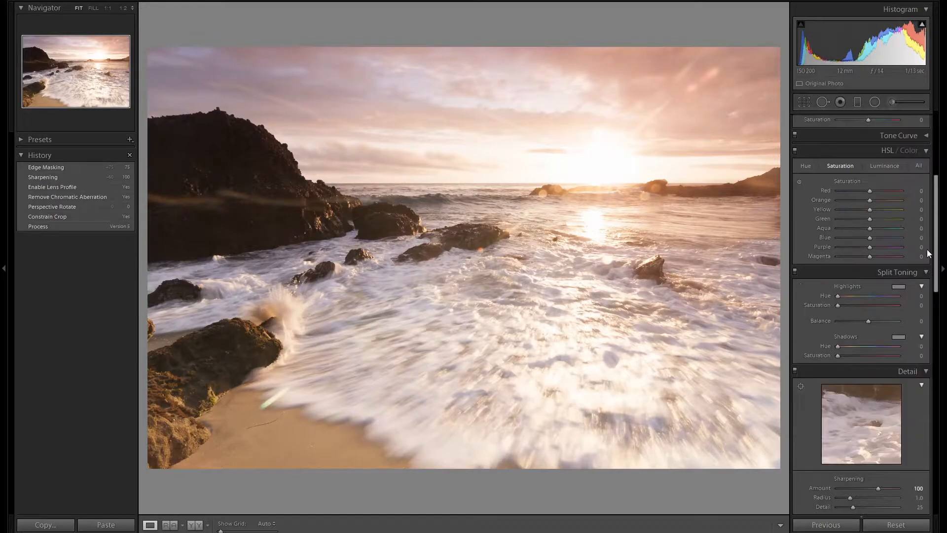
{"action": "scroll", "coordinate": [907, 292], "scroll_direction": "up", "scroll_amount": 5}
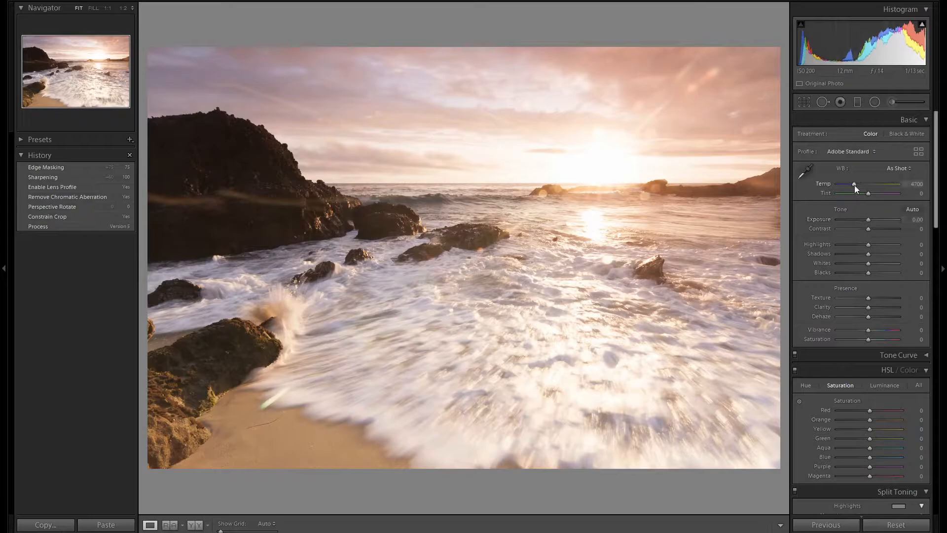
{"action": "key", "text": "Down"}
{"action": "key", "text": "Down"}
{"action": "key", "text": "Down"}
{"action": "key", "text": "Down"}
{"action": "key", "text": "Down"}
{"action": "key", "text": "Down"}
{"action": "key", "text": "Down"}
{"action": "key", "text": "Down"}
{"action": "key", "text": "Down"}
{"action": "key", "text": "Down"}
{"action": "key", "text": "Down"}
{"action": "key", "text": "Down"}
{"action": "key", "text": "Down"}
{"action": "key", "text": "Down"}
{"action": "key", "text": "Down"}
{"action": "key", "text": "Down"}
{"action": "key", "text": "Down"}
{"action": "key", "text": "Down"}
{"action": "key", "text": "Down"}
{"action": "key", "text": "Down"}
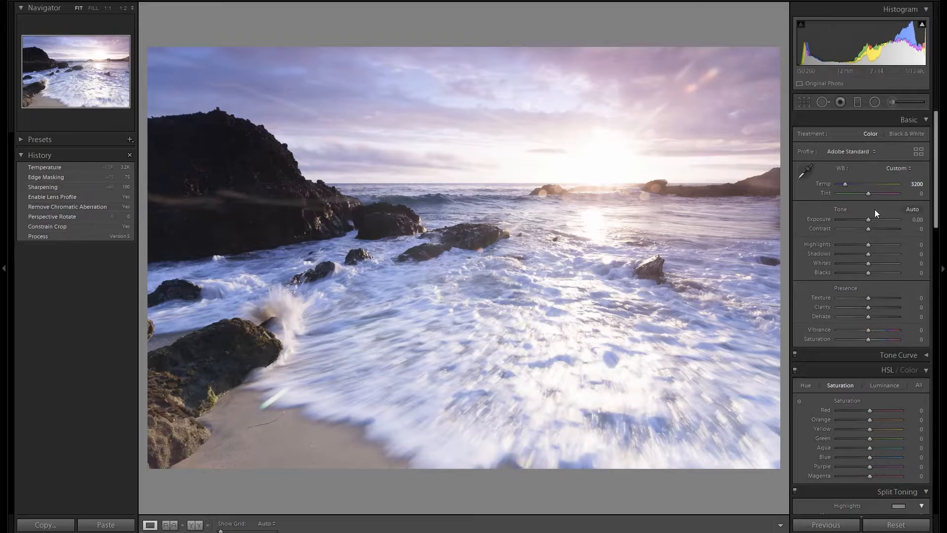
Step: Lower the photo's highlights to −100
{"action": "key", "text": "Down"}
{"action": "key", "text": "Down"}
{"action": "key", "text": "Down"}
{"action": "key", "text": "Down"}
{"action": "key", "text": "Down"}
{"action": "key", "text": "Down"}
{"action": "key", "text": "Down"}
{"action": "key", "text": "Down"}
{"action": "key", "text": "Down"}
{"action": "key", "text": "Down"}
{"action": "key", "text": "Down"}
{"action": "key", "text": "Down"}
{"action": "key", "text": "Down"}
{"action": "key", "text": "Down"}
{"action": "key", "text": "Down"}
{"action": "key", "text": "Down"}
{"action": "key", "text": "Down"}
{"action": "key", "text": "Down"}
{"action": "key", "text": "Down"}
{"action": "key", "text": "Down"}
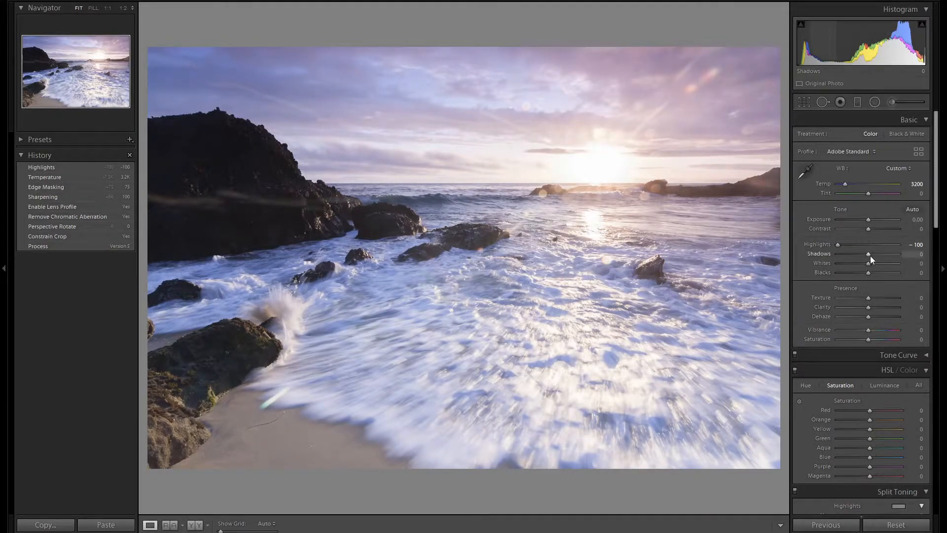
Step: Brighten the dark rocks by setting the photo's shadows to +60
{"action": "key", "text": "Up"}
{"action": "key", "text": "Up"}
{"action": "key", "text": "Up"}
{"action": "key", "text": "Up"}
{"action": "key", "text": "Up"}
{"action": "key", "text": "Up"}
{"action": "key", "text": "Up"}
{"action": "key", "text": "Up"}
{"action": "key", "text": "Up"}
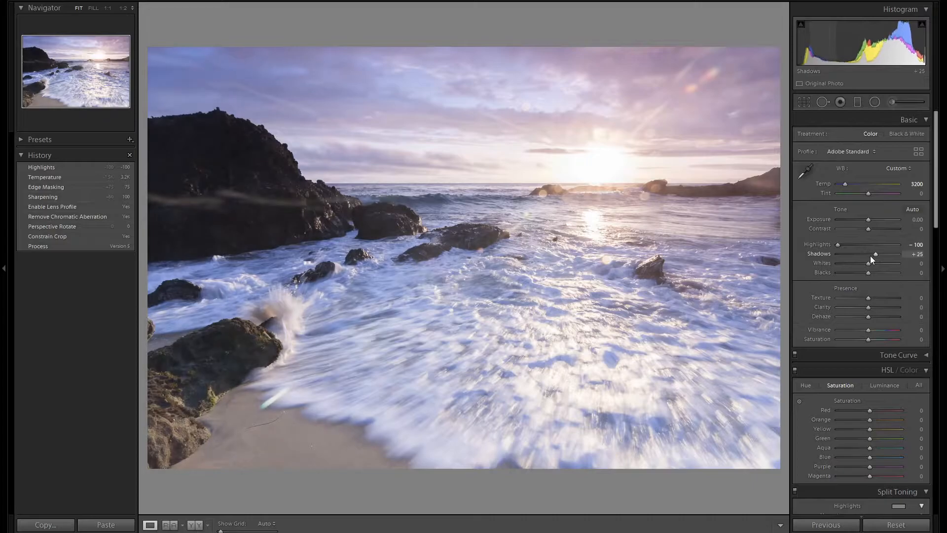
{"action": "key", "text": "Up"}
{"action": "key", "text": "Up"}
{"action": "key", "text": "Up"}
{"action": "key", "text": "Up"}
{"action": "key", "text": "Up"}
{"action": "key", "text": "Up"}
{"action": "key", "text": "Up"}
{"action": "key", "text": "Up"}
{"action": "key", "text": "Up"}
{"action": "key", "text": "Up"}
{"action": "key", "text": "Up"}
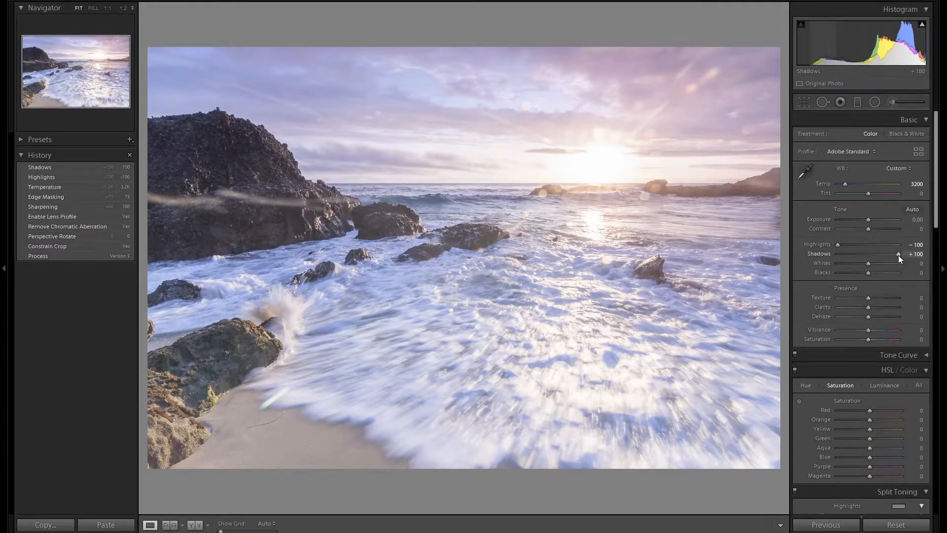
{"action": "key", "text": "Down"}
{"action": "key", "text": "Down"}
{"action": "key", "text": "Down"}
{"action": "key", "text": "Down"}
{"action": "key", "text": "Down"}
{"action": "key", "text": "Down"}
{"action": "key", "text": "Down"}
{"action": "key", "text": "Down"}
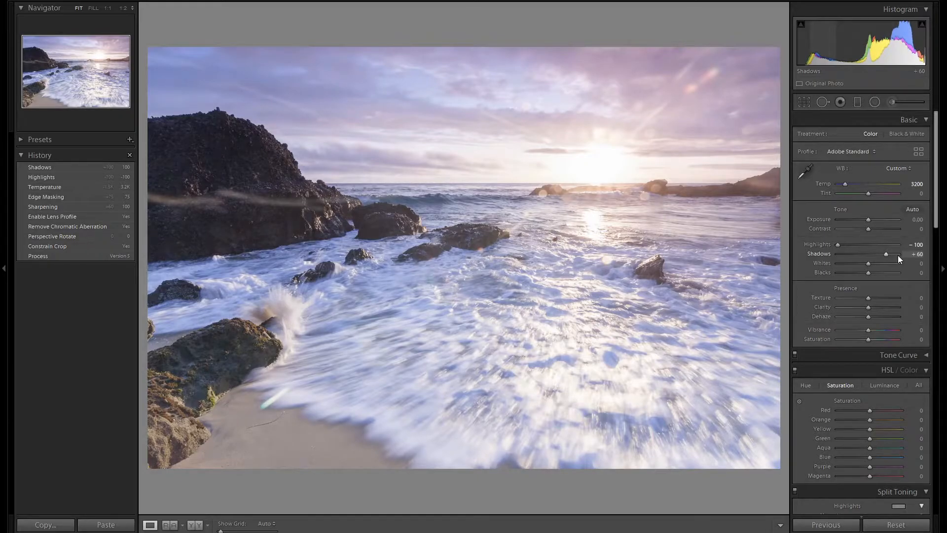
Step: Set the photo's whites to +10 and blacks to −30
{"action": "key", "text": "Up"}
{"action": "key", "text": "Up"}
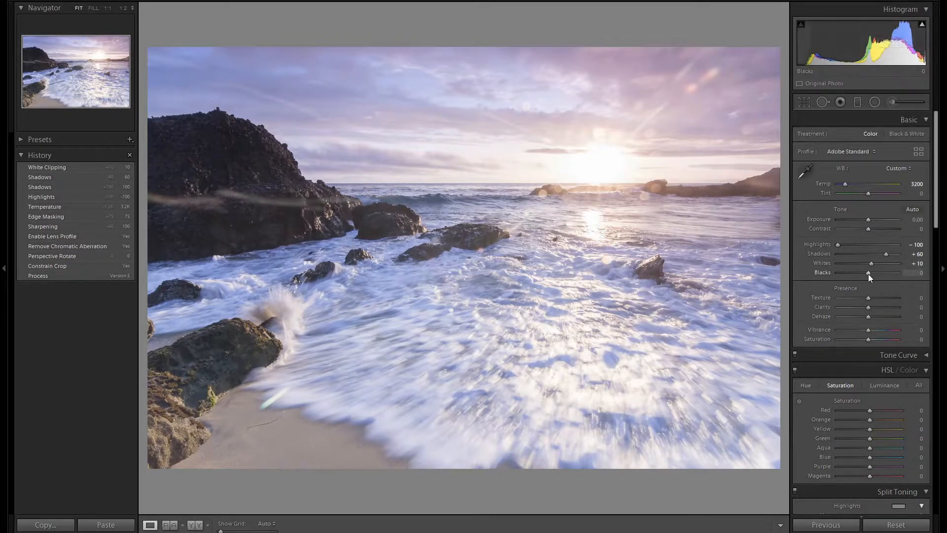
{"action": "key", "text": "Down"}
{"action": "key", "text": "Down"}
{"action": "key", "text": "Down"}
{"action": "key", "text": "Down"}
{"action": "key", "text": "Down"}
{"action": "key", "text": "Down"}
{"action": "key", "text": "Down"}
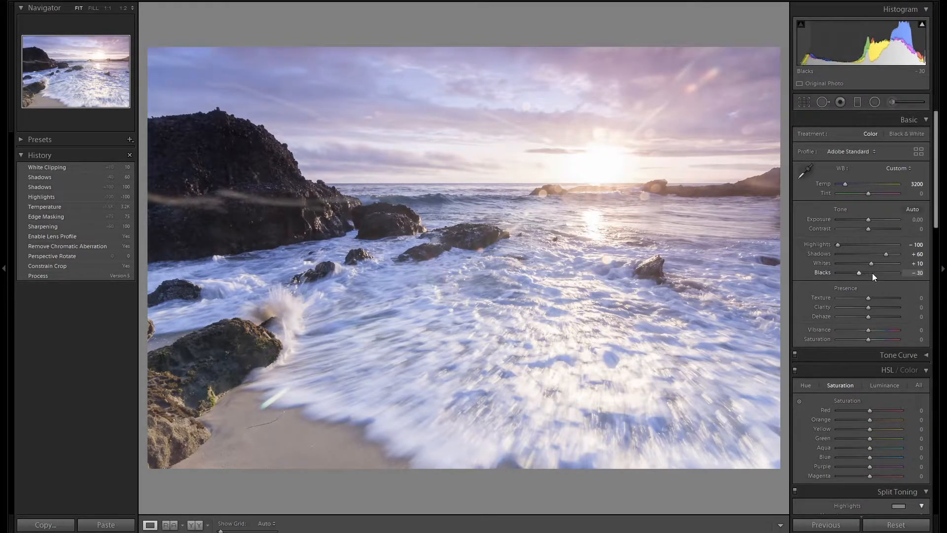
{"action": "key", "text": "Up"}
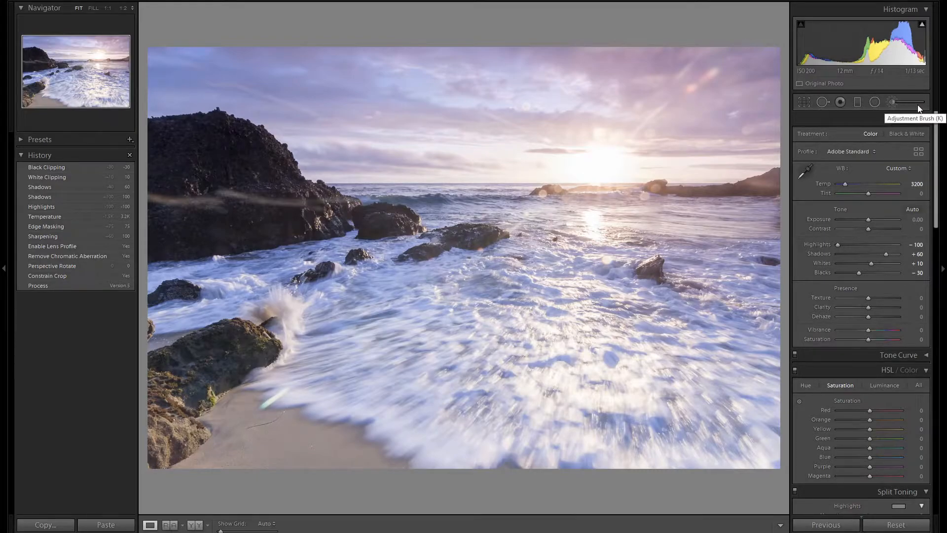
Step: Adjust the HSL colours: orange luminance −15, blue luminance −10 and orange saturation +25
{"action": "scroll", "coordinate": [902, 181], "scroll_direction": "down", "scroll_amount": 3}
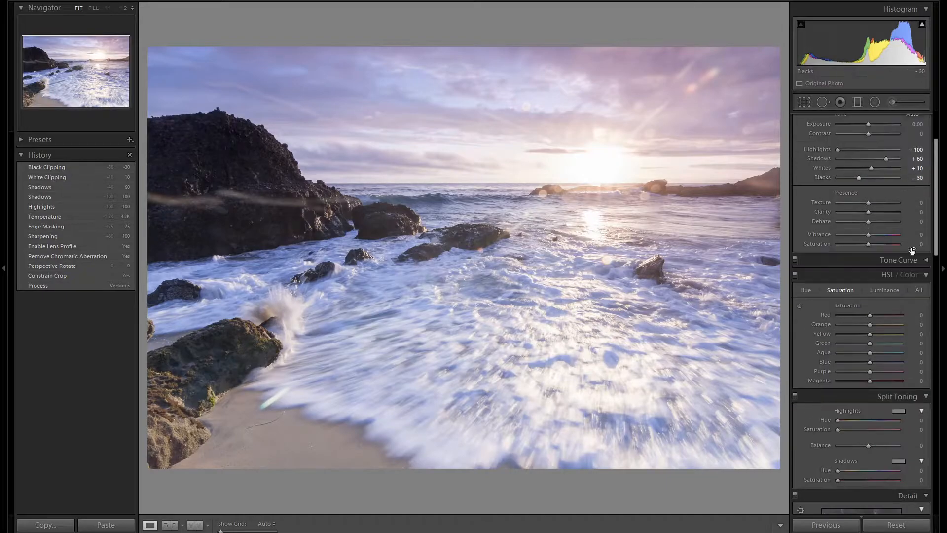
{"action": "left_click", "coordinate": [883, 291]}
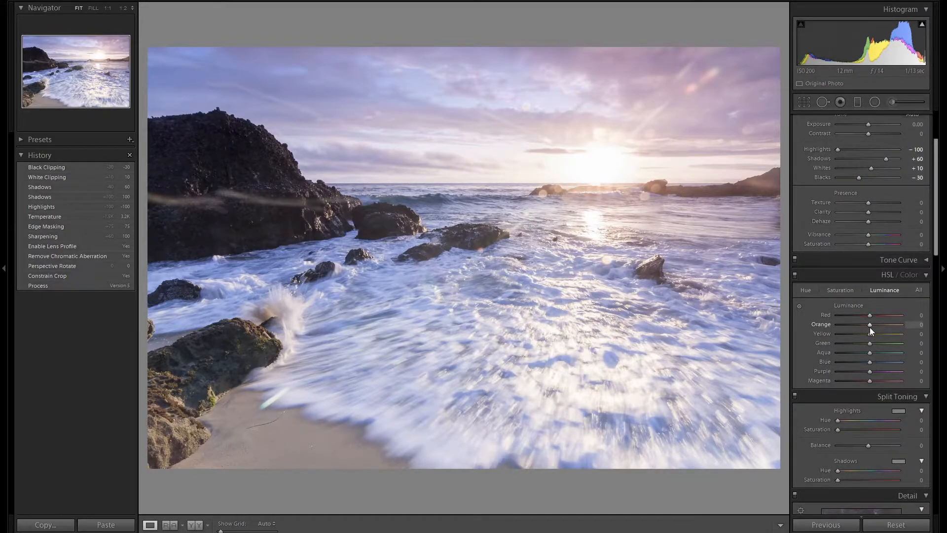
{"action": "scroll", "coordinate": [870, 327], "scroll_direction": "down", "scroll_amount": 3}
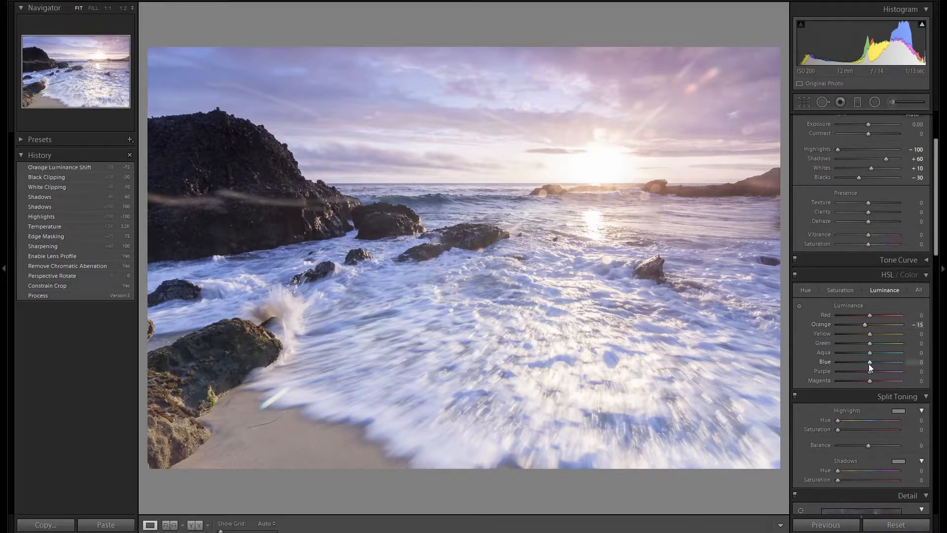
{"action": "scroll", "coordinate": [869, 363], "scroll_direction": "down", "scroll_amount": 2}
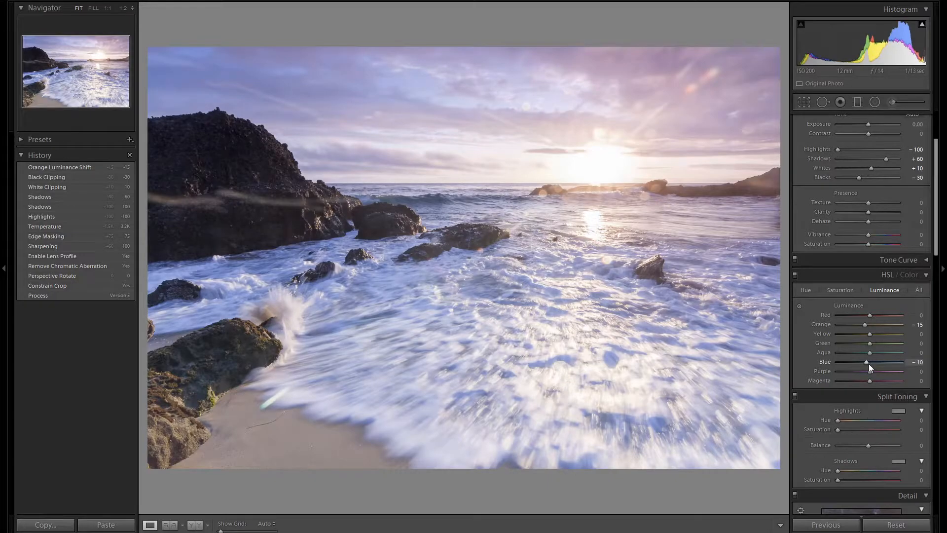
{"action": "left_click", "coordinate": [848, 291]}
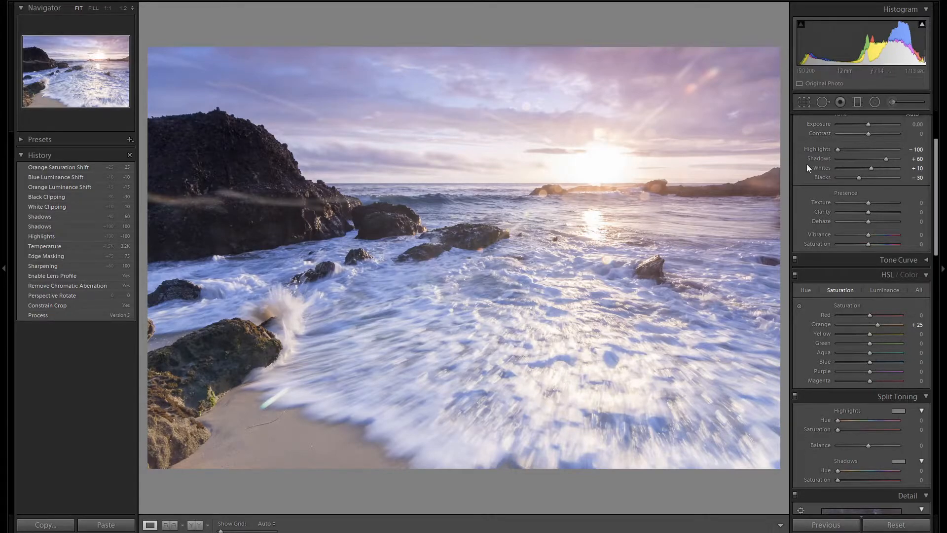
Step: Add a horizontal graduated filter over the sky, centred on the horizon, and reset its exposure to 0
{"action": "left_click", "coordinate": [857, 103]}
{"action": "left_click_drag", "start_coordinate": [534, 156], "coordinate": [536, 205]}
{"action": "double_click", "coordinate": [824, 170]}
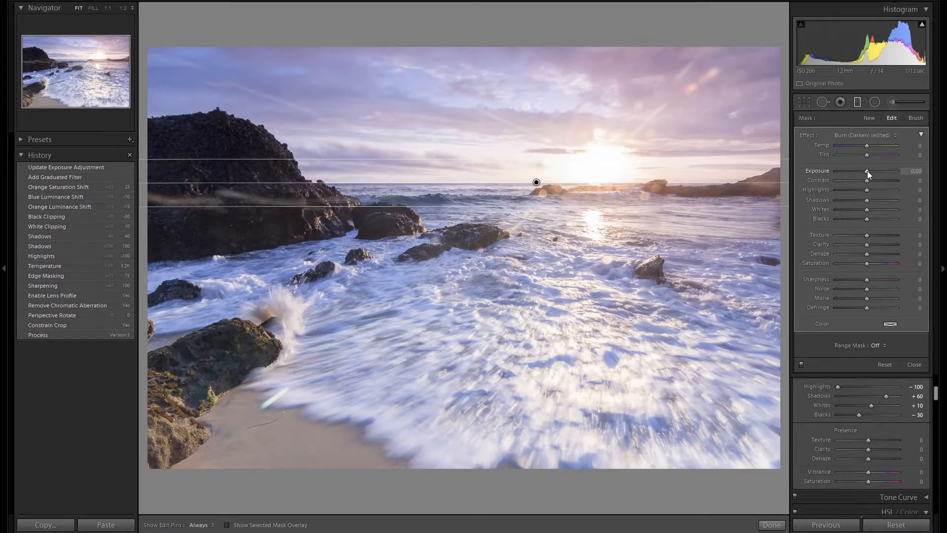
Step: Darken the sky by lowering the graduated filter's exposure to −0.80
{"action": "key", "text": "Down"}
{"action": "key", "text": "Down"}
{"action": "key", "text": "Down"}
{"action": "key", "text": "Down"}
{"action": "key", "text": "Down"}
{"action": "key", "text": "Down"}
{"action": "key", "text": "Down"}
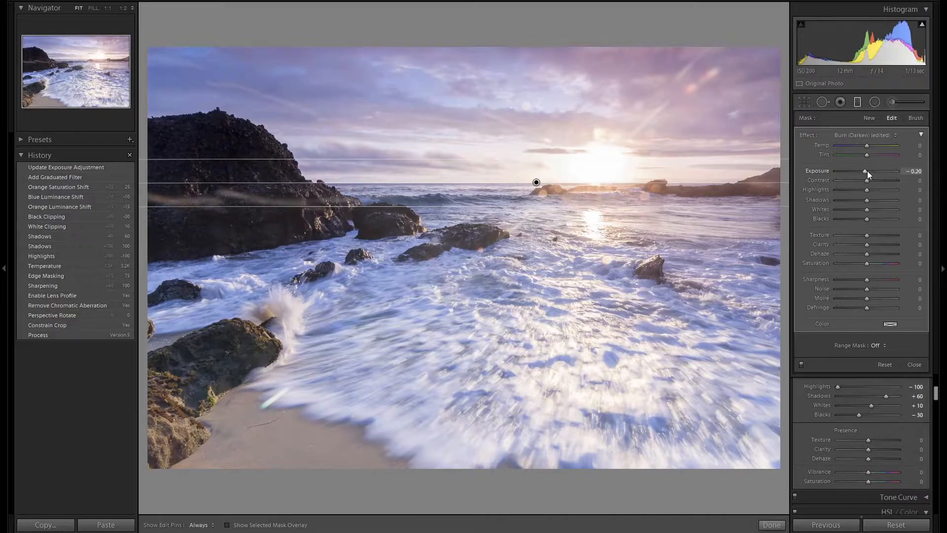
{"action": "key", "text": "Down"}
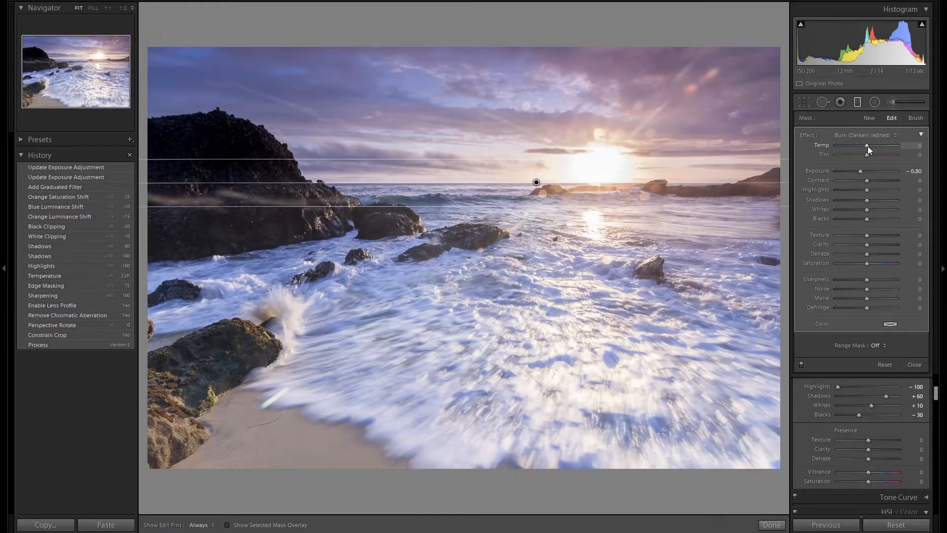
Step: Set the graduated filter's temperature to 25 and its saturation to 38
{"action": "key", "text": "Up"}
{"action": "key", "text": "Up"}
{"action": "key", "text": "Up"}
{"action": "key", "text": "Up"}
{"action": "key", "text": "Up"}
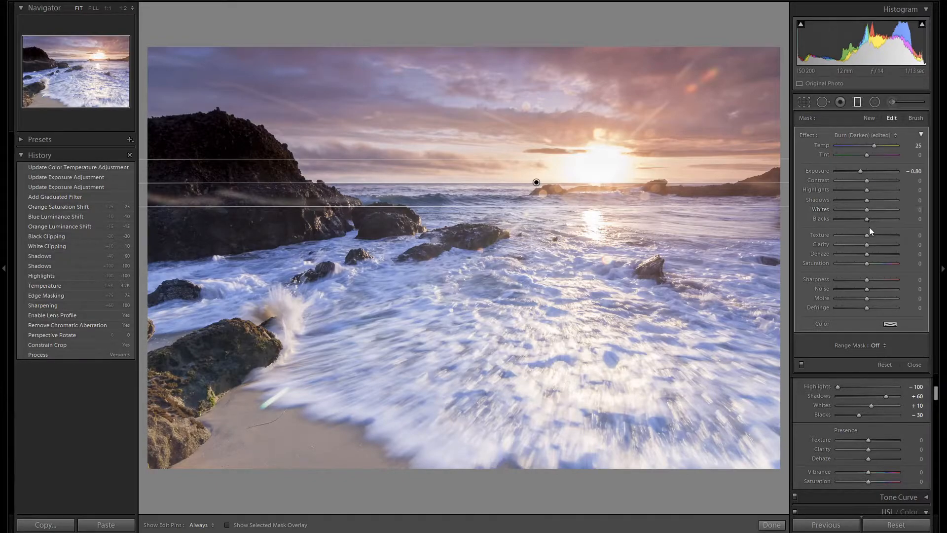
{"action": "left_click_drag", "start_coordinate": [867, 264], "coordinate": [873, 264]}
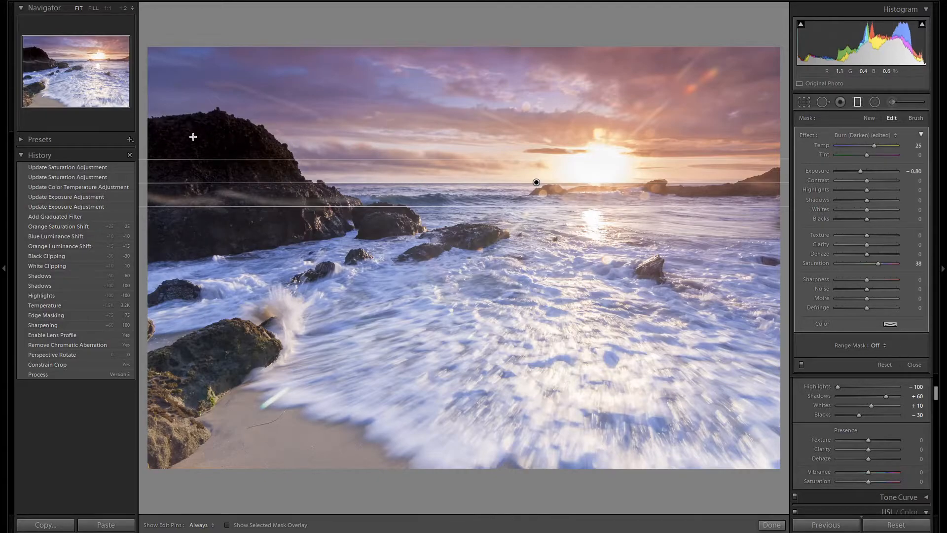
Step: Show the mask overlay and use the filter's brush to erase the large dark headland rock from the graduated filter's mask
{"action": "left_click", "coordinate": [917, 118]}
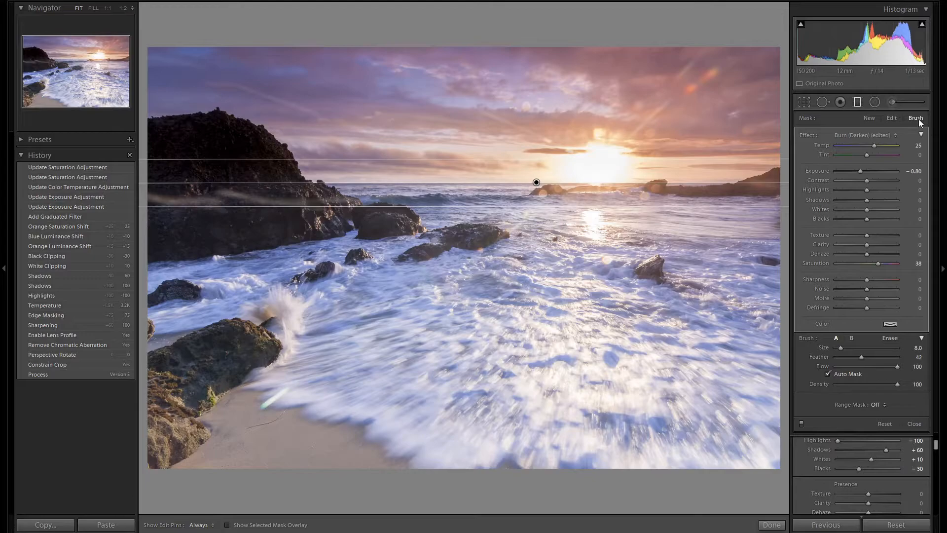
{"action": "key", "text": "o"}
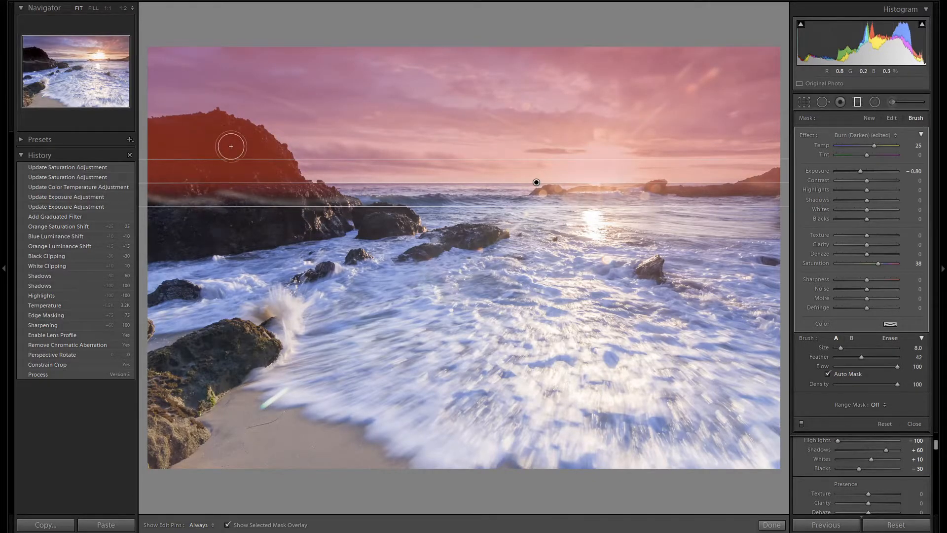
{"action": "key", "text": "h"}
{"action": "mouse_move", "coordinate": [216, 148]}
{"action": "left_mouse_down"}
{"action": "mouse_move", "coordinate": [146, 149]}
{"action": "mouse_move", "coordinate": [220, 138]}
{"action": "mouse_move", "coordinate": [316, 206]}
{"action": "mouse_move", "coordinate": [221, 184]}
{"action": "mouse_move", "coordinate": [150, 196]}
{"action": "mouse_move", "coordinate": [214, 178]}
{"action": "mouse_move", "coordinate": [154, 153]}
{"action": "left_mouse_up"}
{"action": "key", "text": "h"}
{"action": "scroll", "coordinate": [154, 154], "scroll_direction": "down", "scroll_amount": 1}
{"action": "scroll", "coordinate": [154, 153], "scroll_direction": "down", "scroll_amount": 8}
{"action": "key", "text": "h"}
{"action": "mouse_move", "coordinate": [220, 120]}
{"action": "left_mouse_down"}
{"action": "mouse_move", "coordinate": [261, 136]}
{"action": "mouse_move", "coordinate": [306, 192]}
{"action": "mouse_move", "coordinate": [330, 205]}
{"action": "left_mouse_up"}
{"action": "key", "text": "h"}
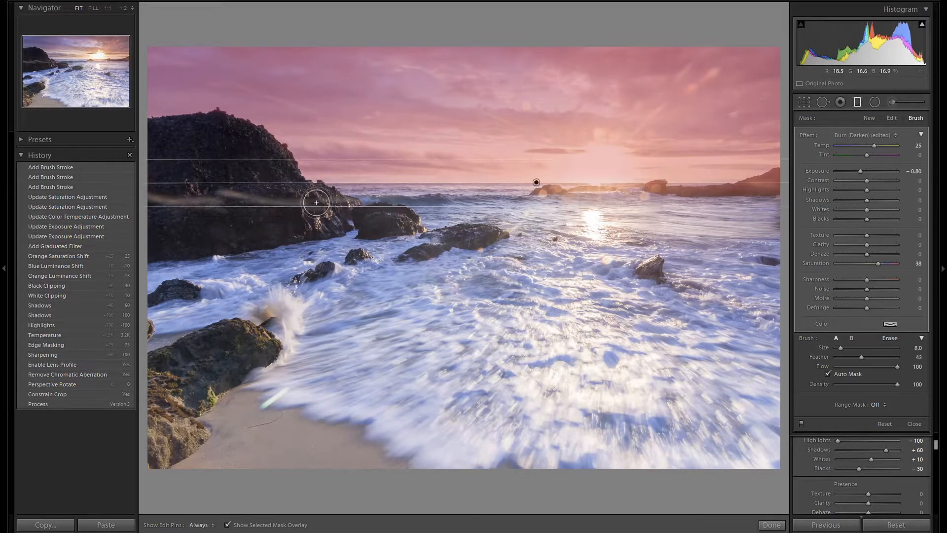
Step: Heal the bright flare streak where the beach sand meets the surf using the Spot Removal tool in Heal mode
{"action": "left_click", "coordinate": [892, 100]}
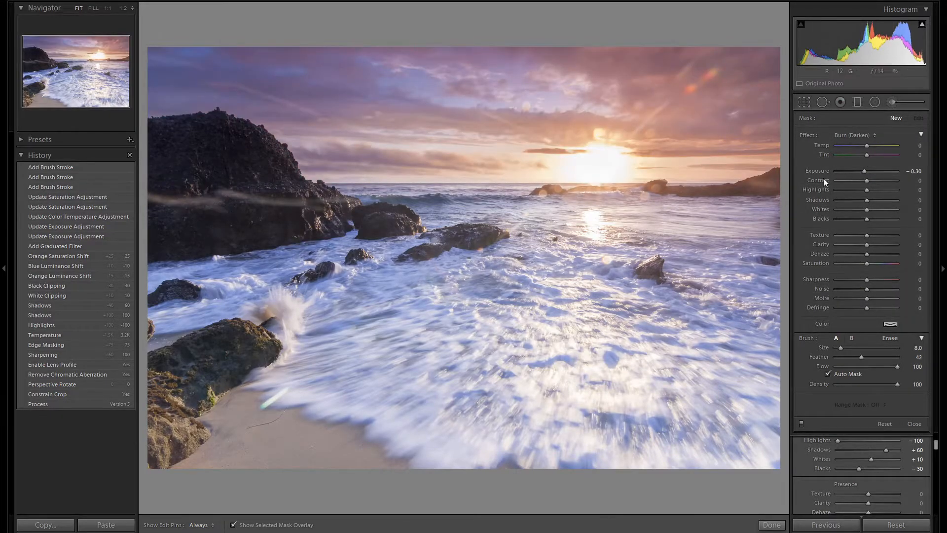
{"action": "left_click", "coordinate": [823, 102]}
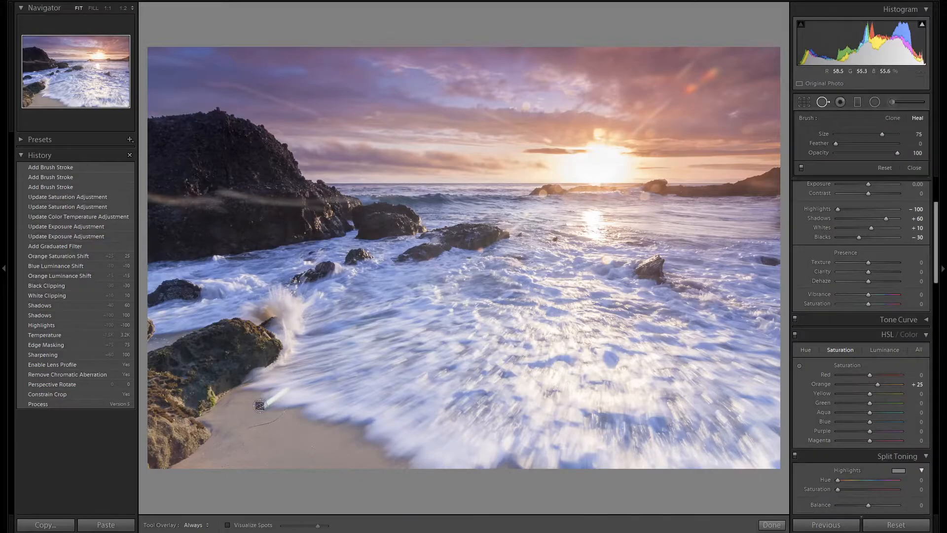
{"action": "left_click_drag", "start_coordinate": [262, 405], "coordinate": [286, 390]}
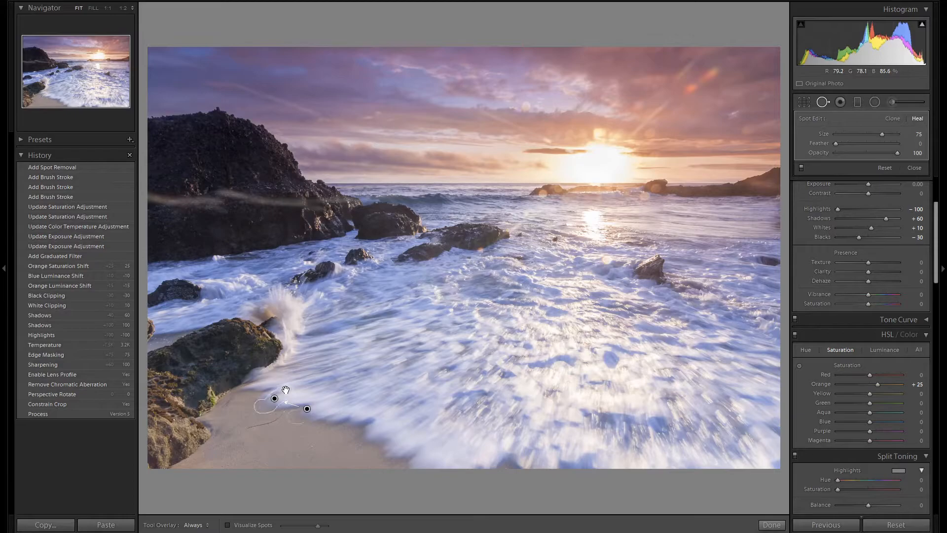
{"action": "key", "text": "Delete"}
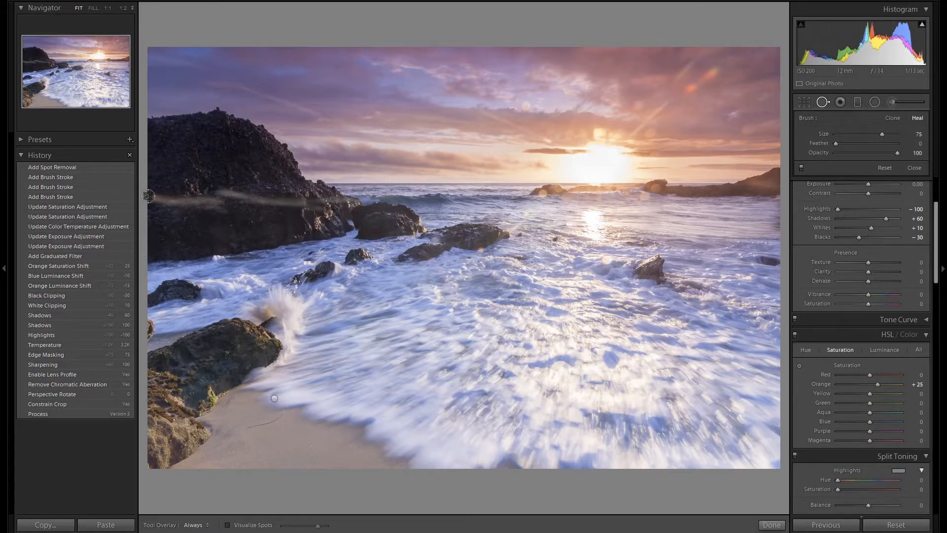
Step: Heal the near-left and middle parts of the pale flare streak across the large dark headland rock
{"action": "left_click_drag", "start_coordinate": [164, 199], "coordinate": [217, 207]}
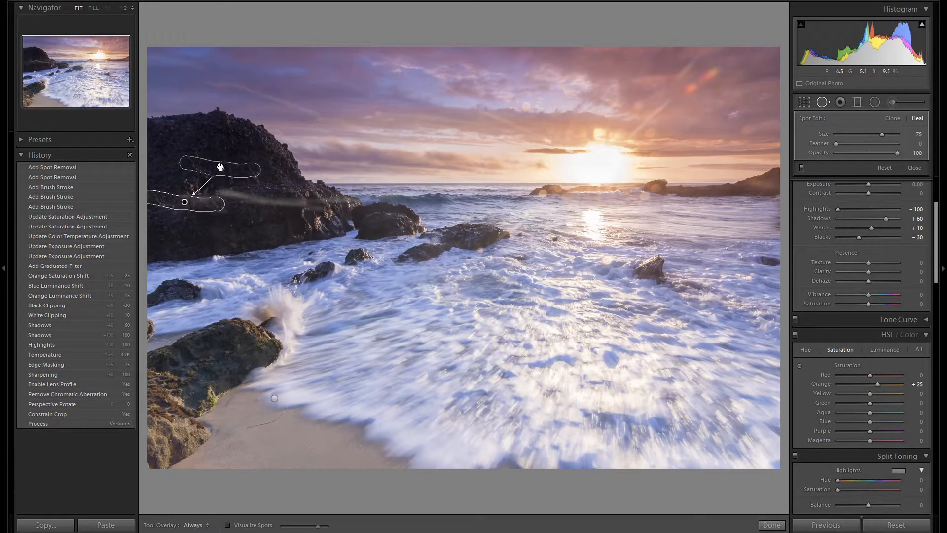
{"action": "mouse_move", "coordinate": [203, 168]}
{"action": "left_mouse_down"}
{"action": "mouse_move", "coordinate": [254, 196]}
{"action": "mouse_move", "coordinate": [310, 203]}
{"action": "left_mouse_up"}
{"action": "key", "text": "Escape"}
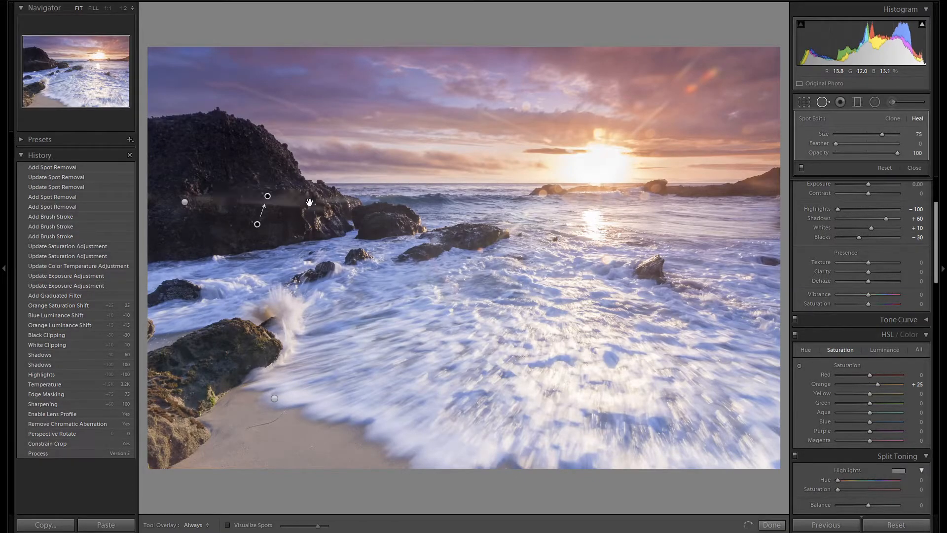
Step: Move the source area of the middle headland heal up to the clean rock face above the streak
{"action": "key", "text": "Escape"}
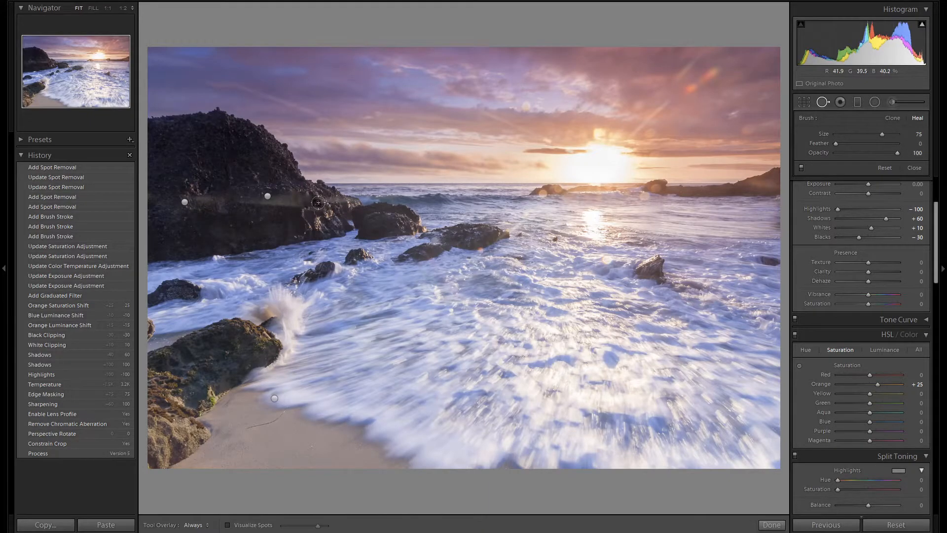
{"action": "left_click", "coordinate": [258, 225]}
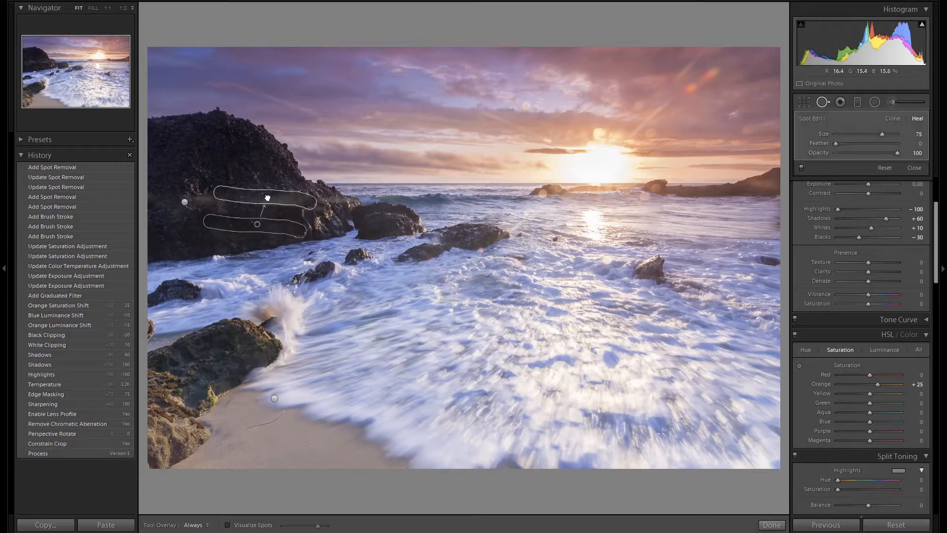
{"action": "left_click_drag", "start_coordinate": [259, 225], "coordinate": [245, 166]}
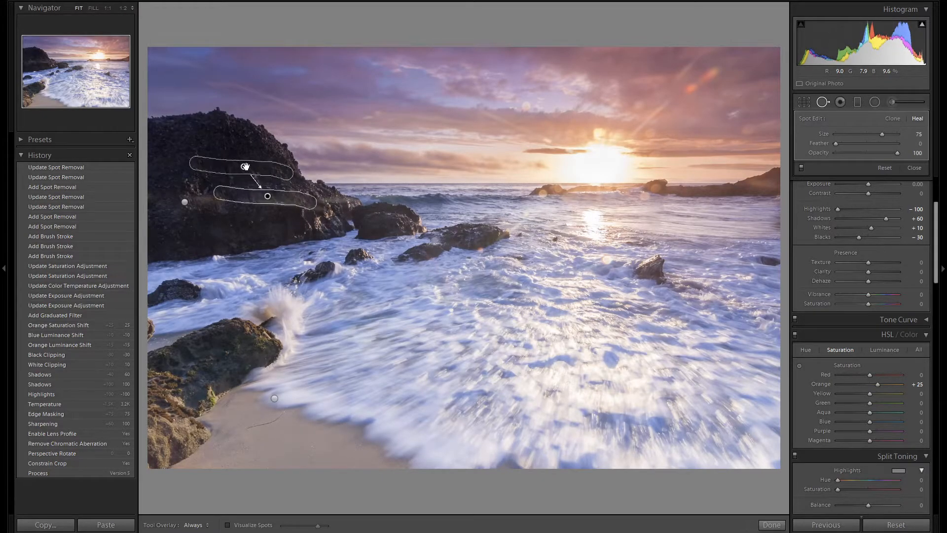
{"action": "key", "text": "Escape"}
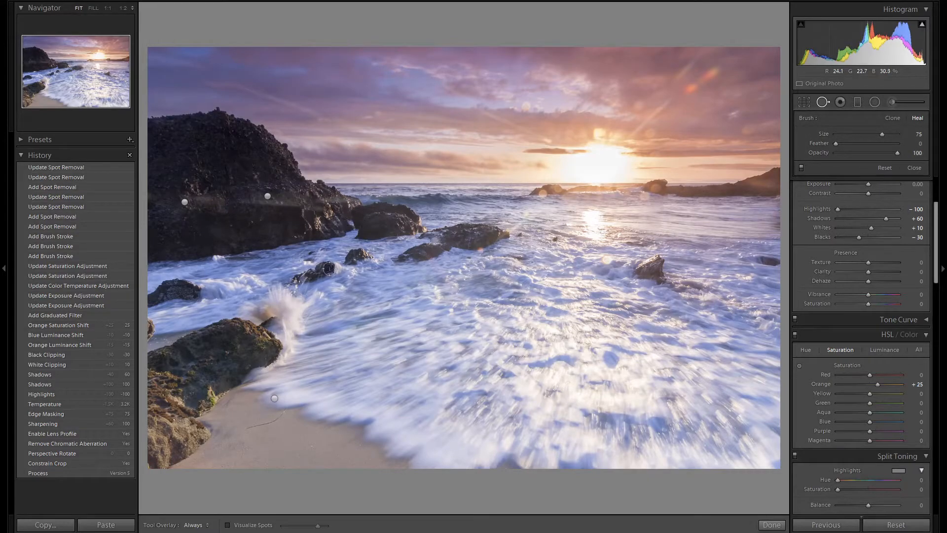
Step: Heal the remaining band of flare across the headland rock, sampling from the rock face just above it
{"action": "mouse_move", "coordinate": [324, 221]}
{"action": "left_mouse_down"}
{"action": "mouse_move", "coordinate": [281, 205]}
{"action": "mouse_move", "coordinate": [204, 200]}
{"action": "left_mouse_up"}
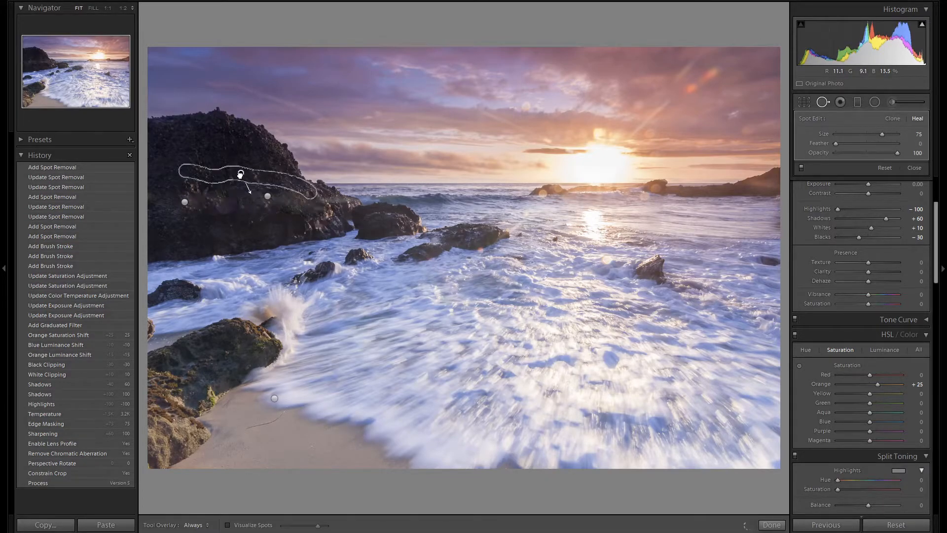
{"action": "left_click_drag", "start_coordinate": [239, 173], "coordinate": [238, 171]}
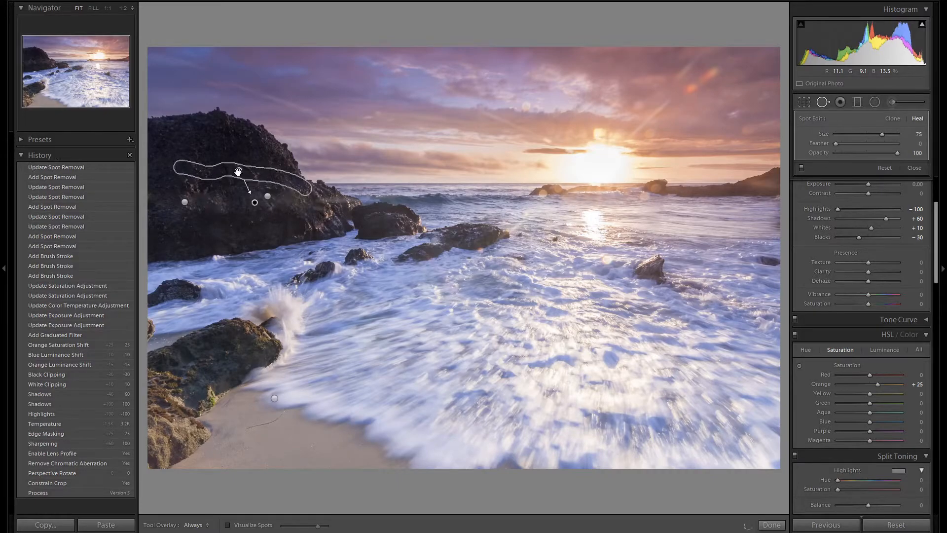
{"action": "key", "text": "Return"}
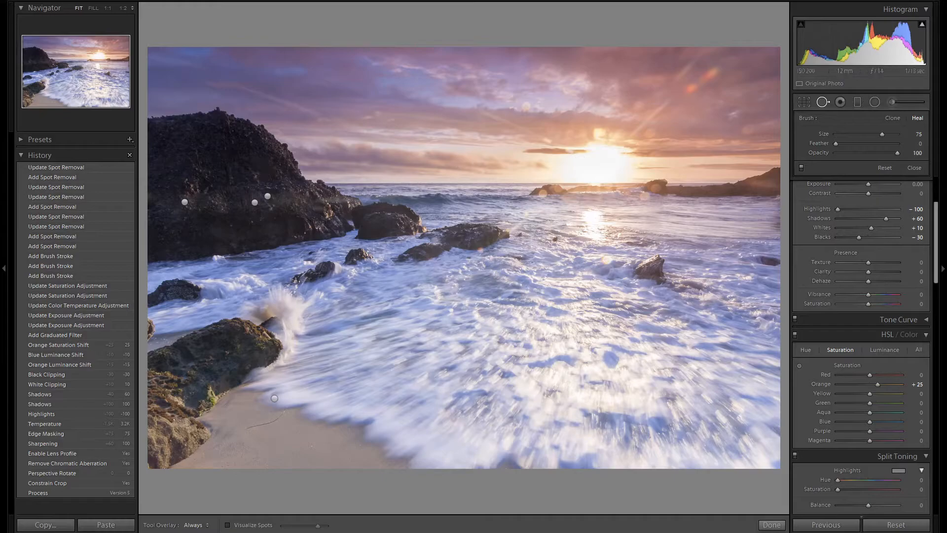
Step: Darken the healed band of the headland rock with a size 10 Burn adjustment brush at −0.30 exposure, then hide the mask overlay
{"action": "left_click", "coordinate": [898, 102]}
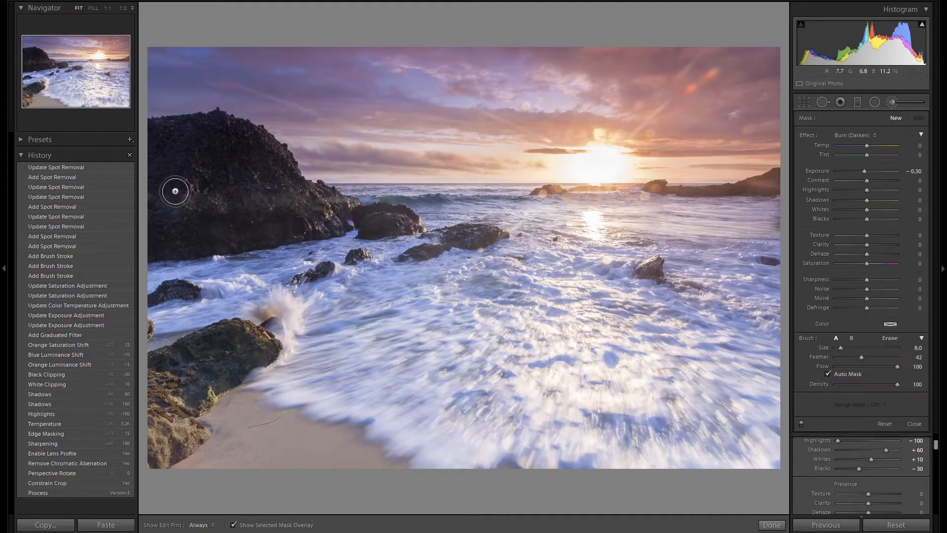
{"action": "key", "text": "bracketright"}
{"action": "key", "text": "h"}
{"action": "mouse_move", "coordinate": [163, 205]}
{"action": "left_mouse_down"}
{"action": "mouse_move", "coordinate": [211, 197]}
{"action": "mouse_move", "coordinate": [324, 203]}
{"action": "left_mouse_up"}
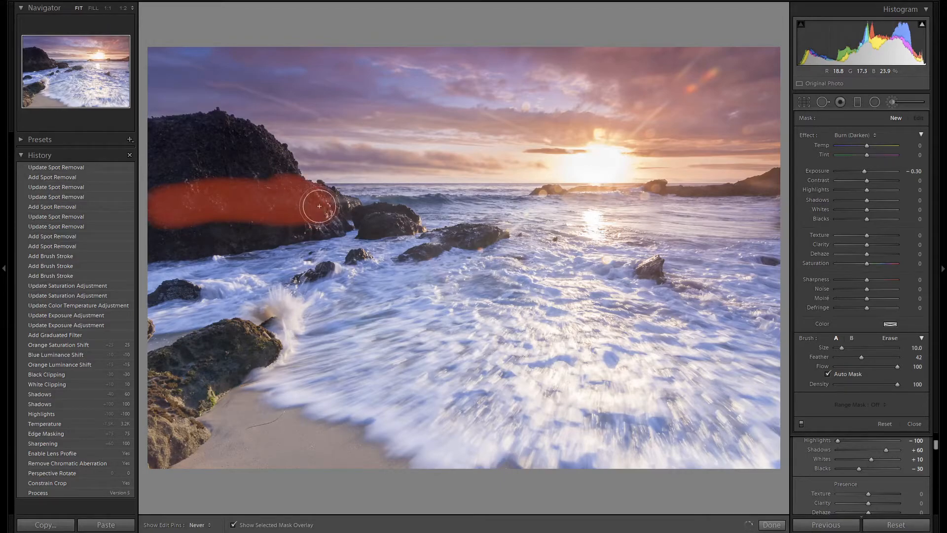
{"action": "key", "text": "h"}
{"action": "double_click", "coordinate": [818, 170]}
{"action": "key", "text": "o"}
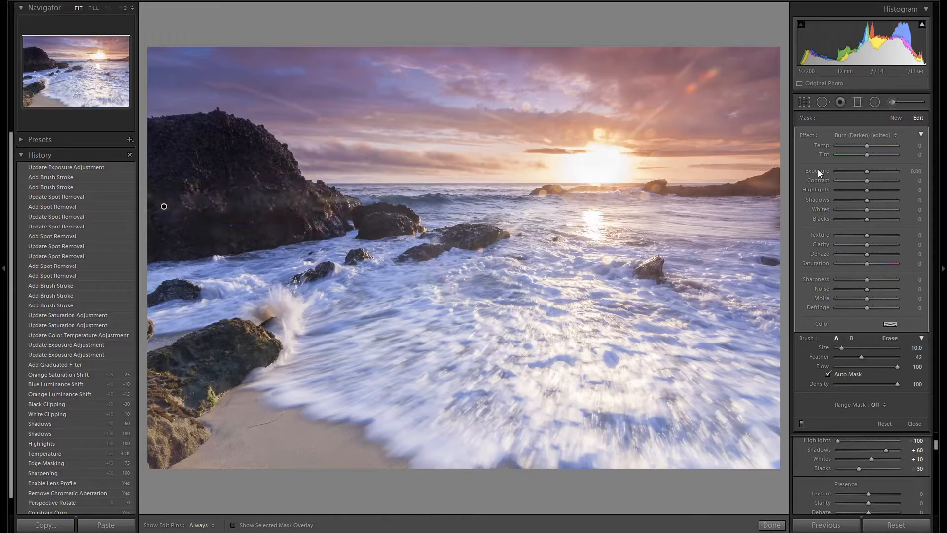
{"action": "key", "text": "ctrl+z"}
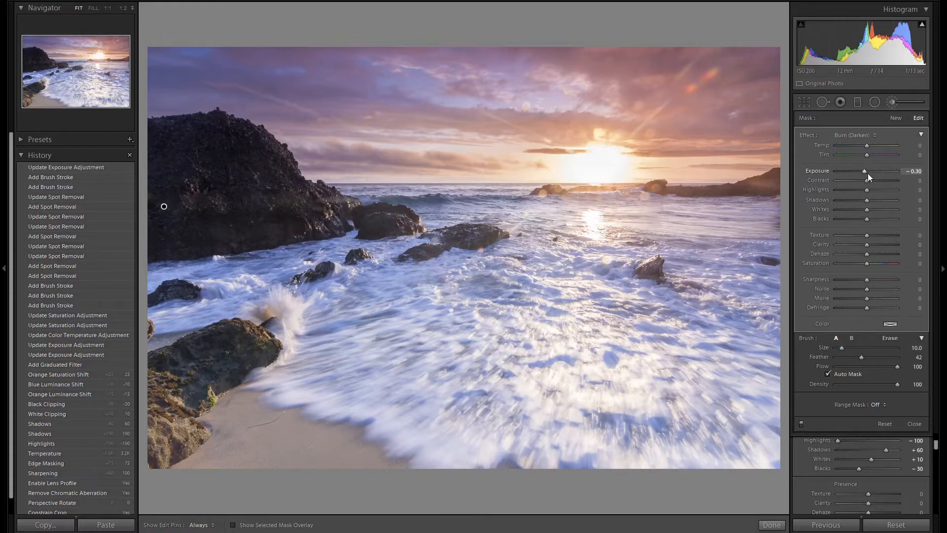
Step: Heal the leftover flare at the seaward end of the headland rock with two short heal strokes
{"action": "left_click", "coordinate": [821, 102]}
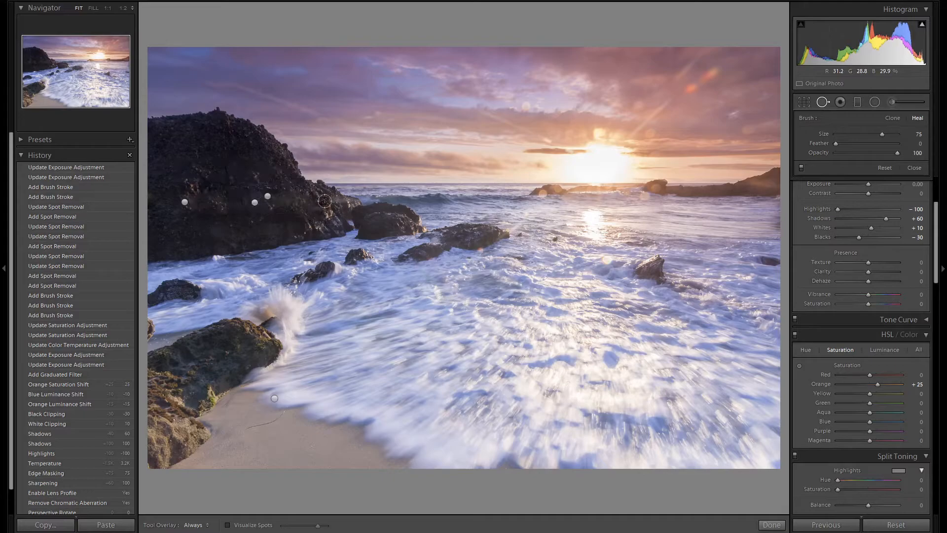
{"action": "mouse_move", "coordinate": [326, 200]}
{"action": "left_mouse_down"}
{"action": "mouse_move", "coordinate": [344, 202]}
{"action": "mouse_move", "coordinate": [333, 207]}
{"action": "left_mouse_up"}
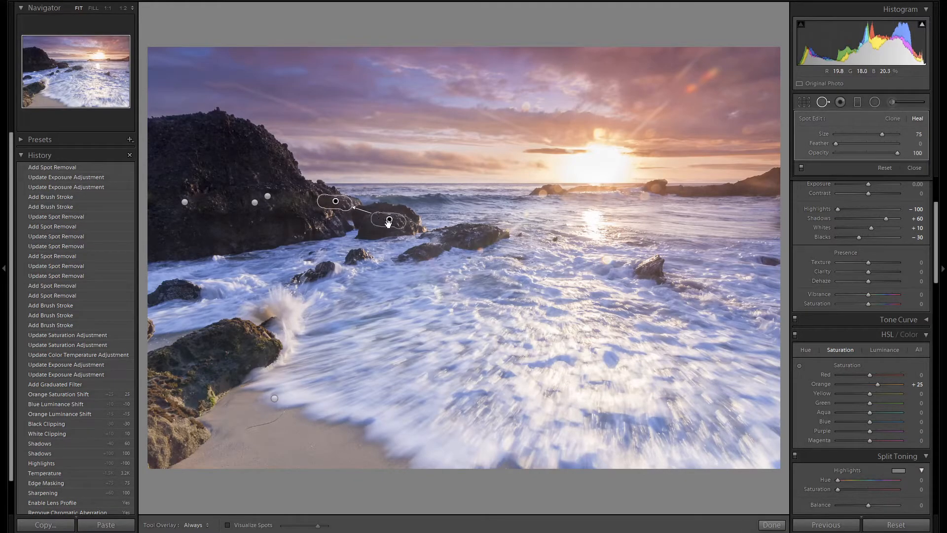
{"action": "key", "text": "Return"}
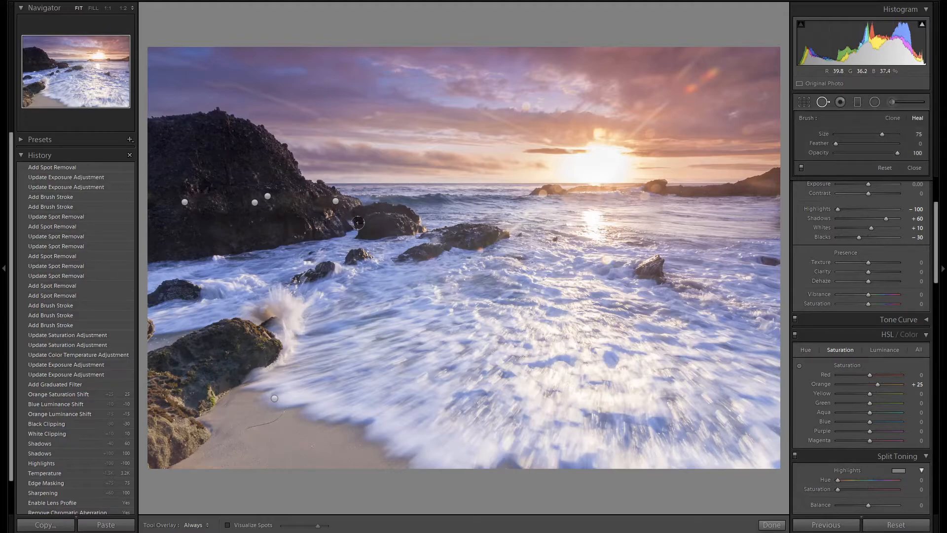
{"action": "mouse_move", "coordinate": [319, 208]}
{"action": "left_mouse_down"}
{"action": "mouse_move", "coordinate": [277, 199]}
{"action": "mouse_move", "coordinate": [321, 207]}
{"action": "left_mouse_up"}
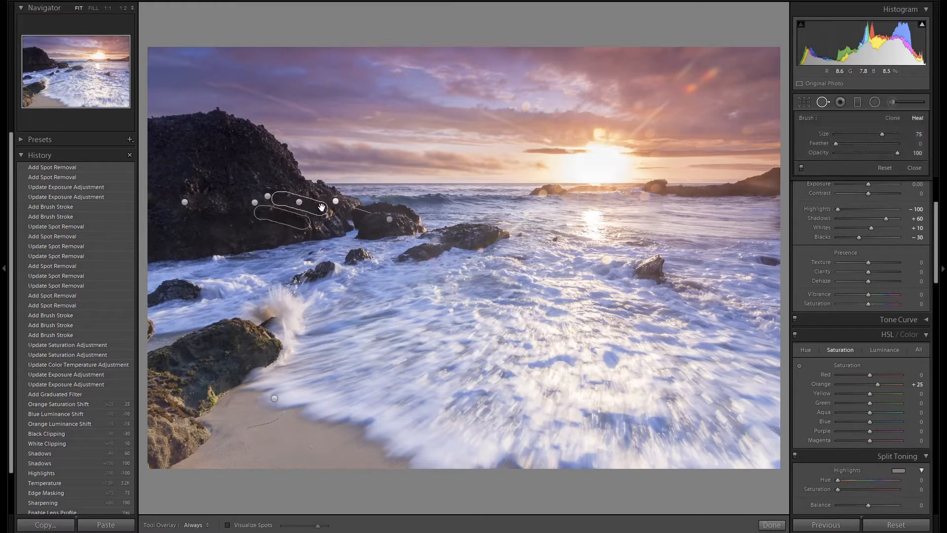
Step: Paint a new Burn brush mask at −0.30 exposure over the healed areas of the headland rock and close the brush
{"action": "left_click", "coordinate": [892, 101]}
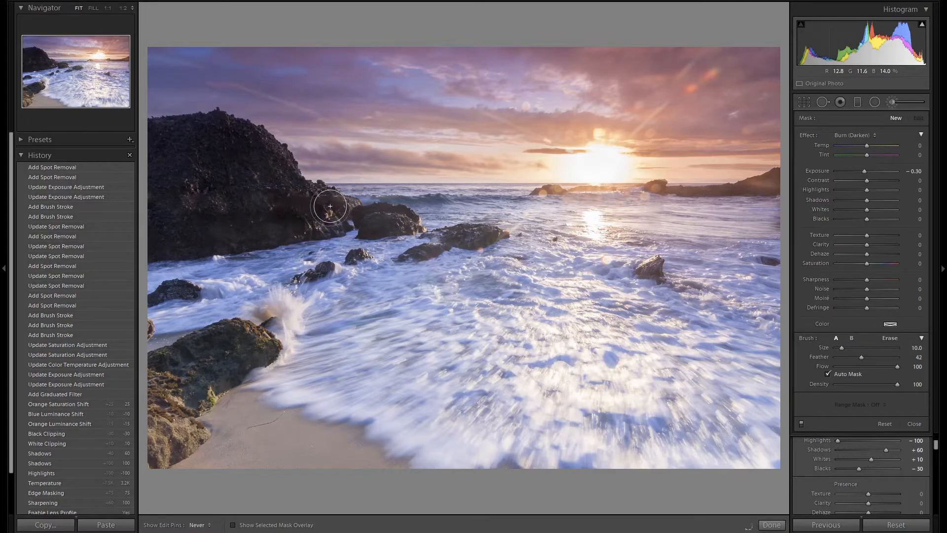
{"action": "left_click_drag", "start_coordinate": [381, 223], "coordinate": [390, 220]}
{"action": "left_click_drag", "start_coordinate": [243, 197], "coordinate": [307, 197]}
{"action": "left_click_drag", "start_coordinate": [212, 199], "coordinate": [189, 212]}
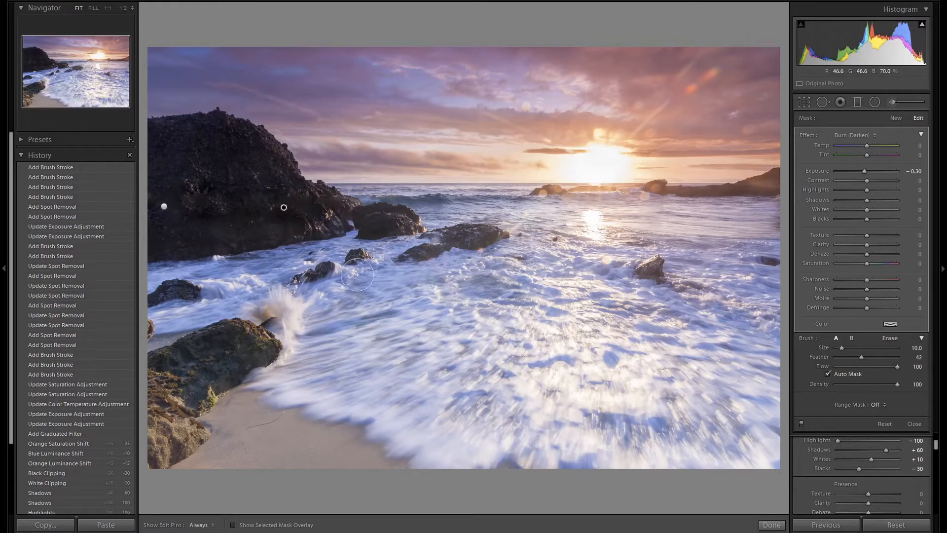
{"action": "left_click", "coordinate": [327, 204]}
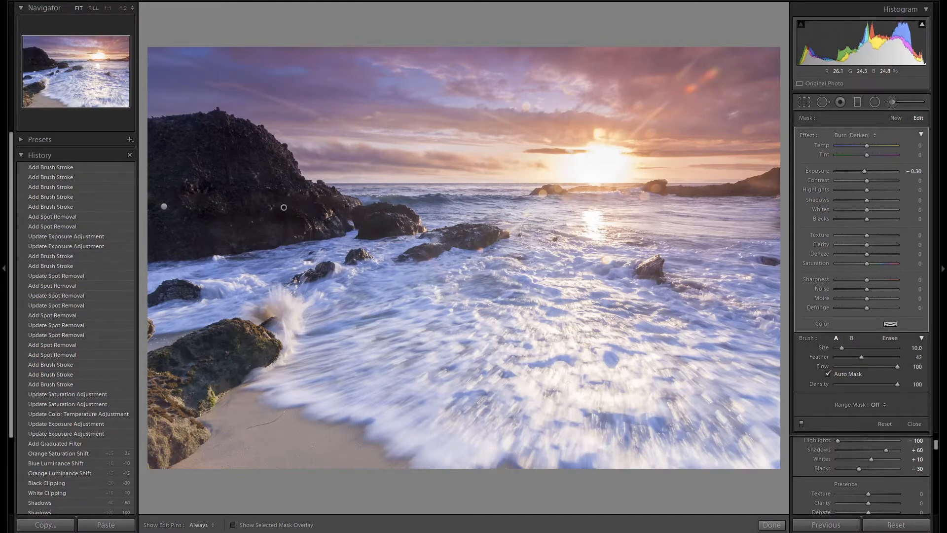
{"action": "left_click", "coordinate": [896, 103]}
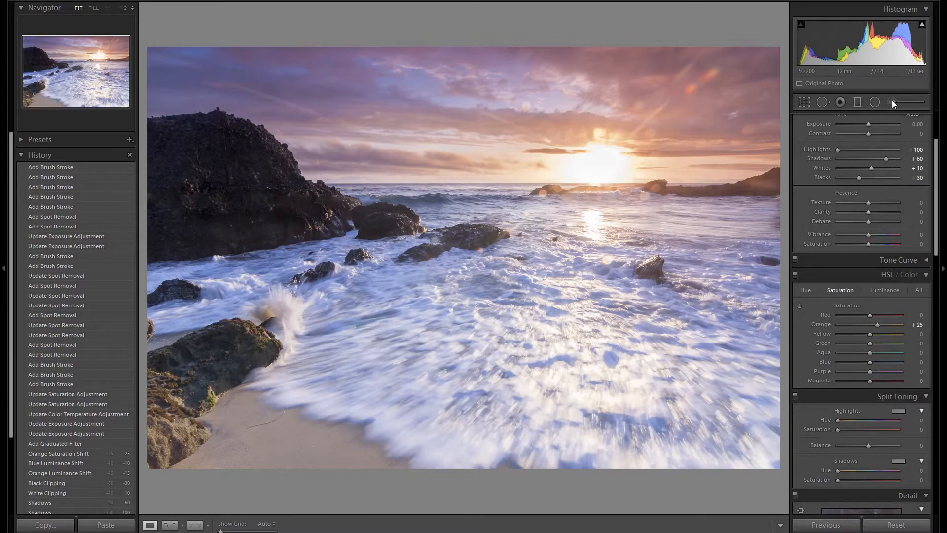
Step: Start a new adjustment brush at size 15 and mask the mossy foreground rocks beside the beach, checking coverage with the overlay
{"action": "left_click", "coordinate": [892, 100]}
{"action": "key", "text": "h"}
{"action": "scroll", "coordinate": [241, 347], "scroll_direction": "up", "scroll_amount": 1}
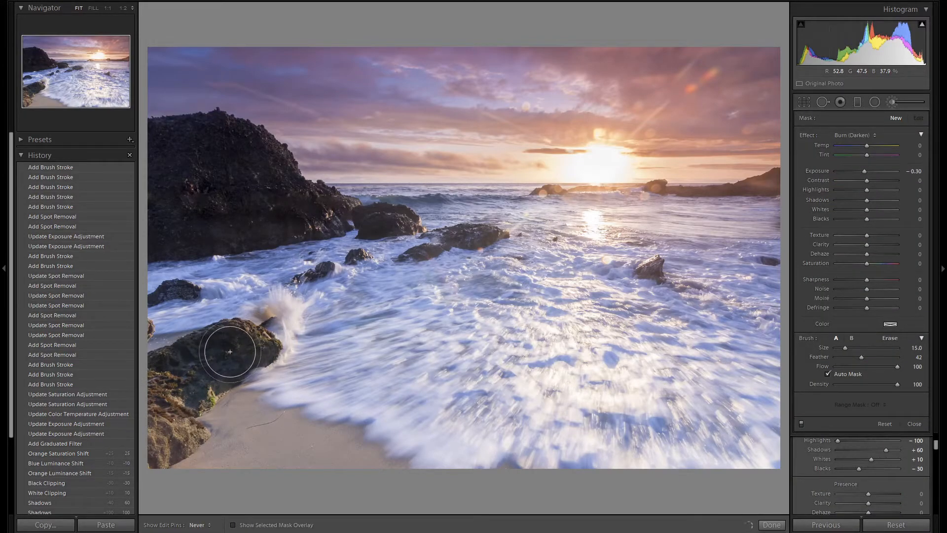
{"action": "left_click_drag", "start_coordinate": [147, 368], "coordinate": [220, 345]}
{"action": "key", "text": "h"}
{"action": "key", "text": "o"}
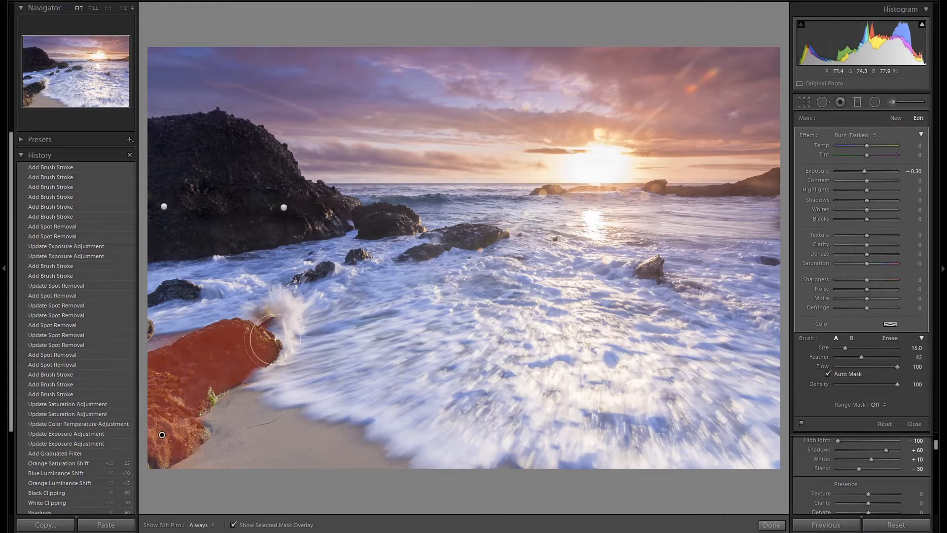
{"action": "key", "text": "h"}
{"action": "left_click", "coordinate": [184, 385]}
{"action": "key", "text": "h"}
{"action": "key", "text": "o"}
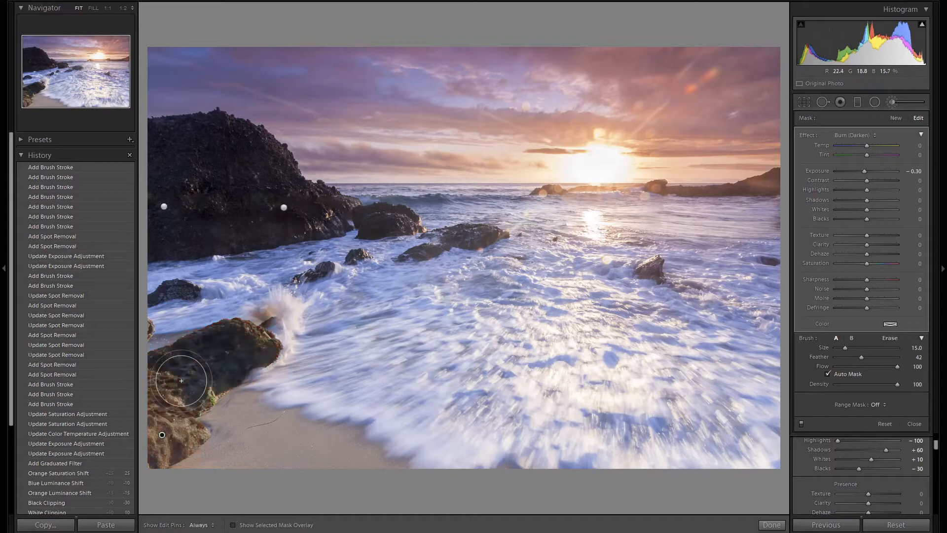
Step: Reset the foreground rock mask's exposure to 0, set its texture to 40, and close the brush
{"action": "double_click", "coordinate": [815, 170]}
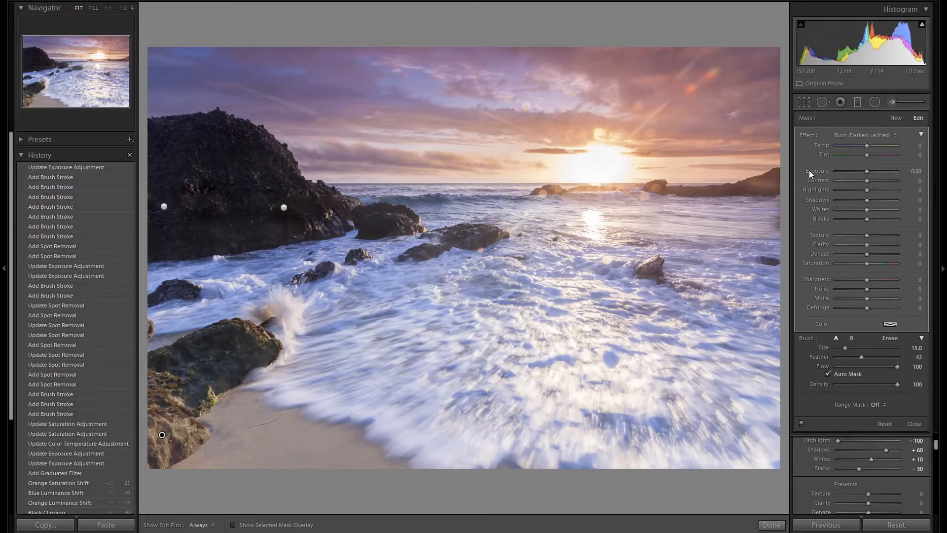
{"action": "left_click", "coordinate": [876, 235]}
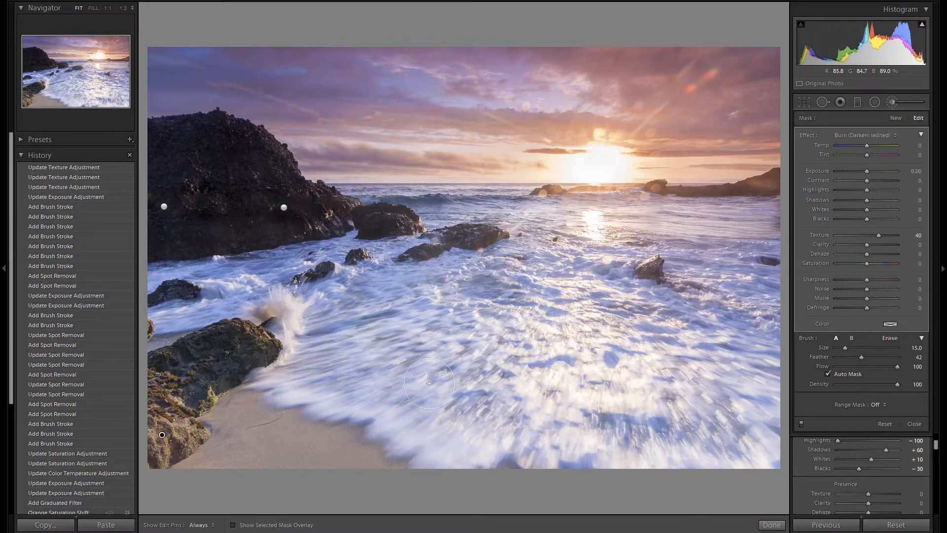
{"action": "left_click", "coordinate": [891, 98]}
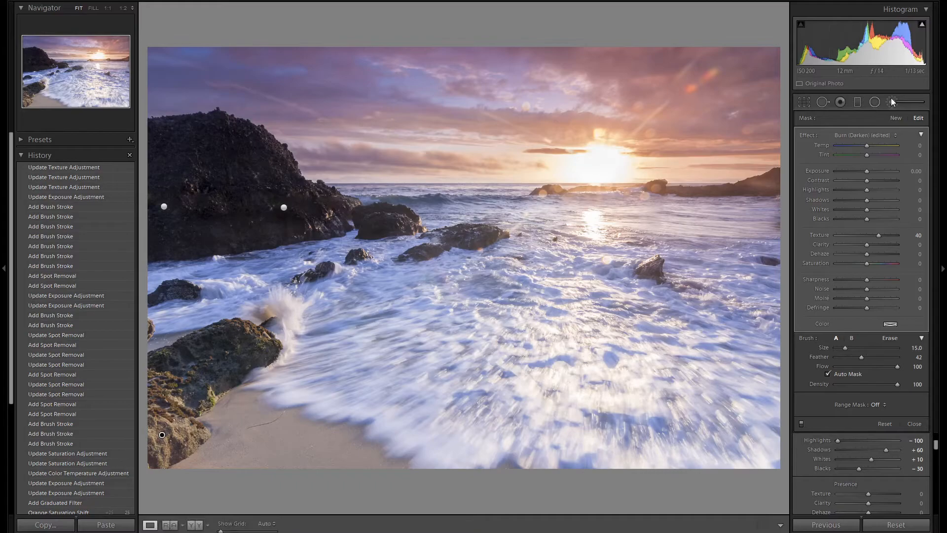
Step: Check the horizon and sun placement against the crop overlay's thirds grid without changing the crop
{"action": "left_click", "coordinate": [798, 101]}
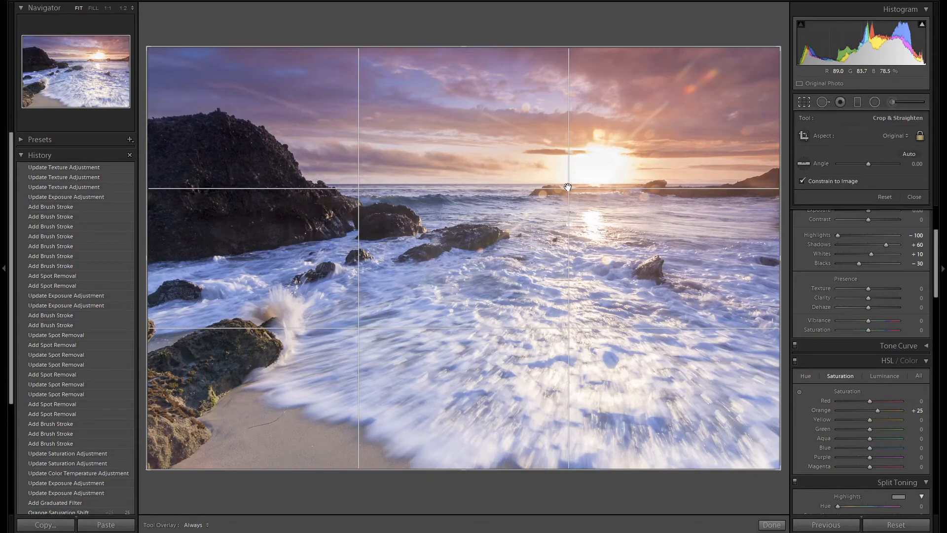
{"action": "left_click", "coordinate": [804, 101]}
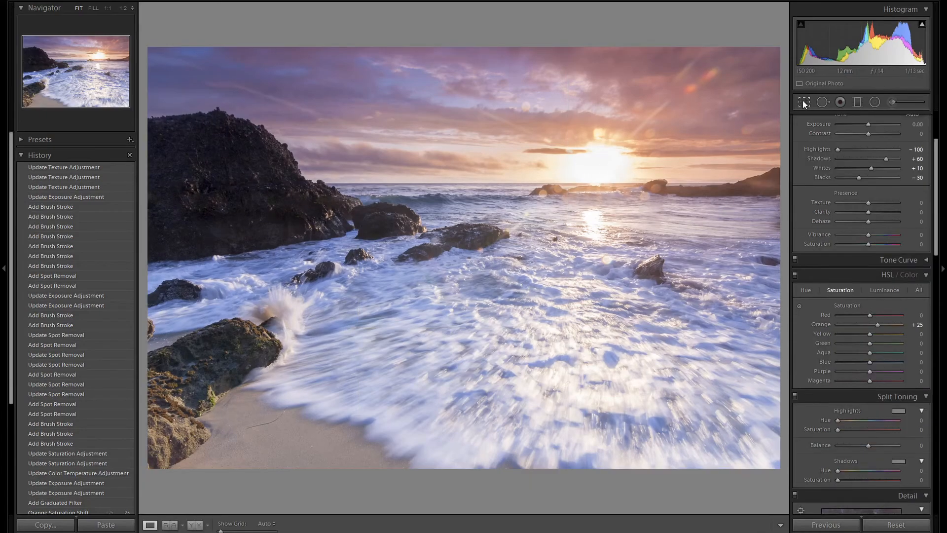